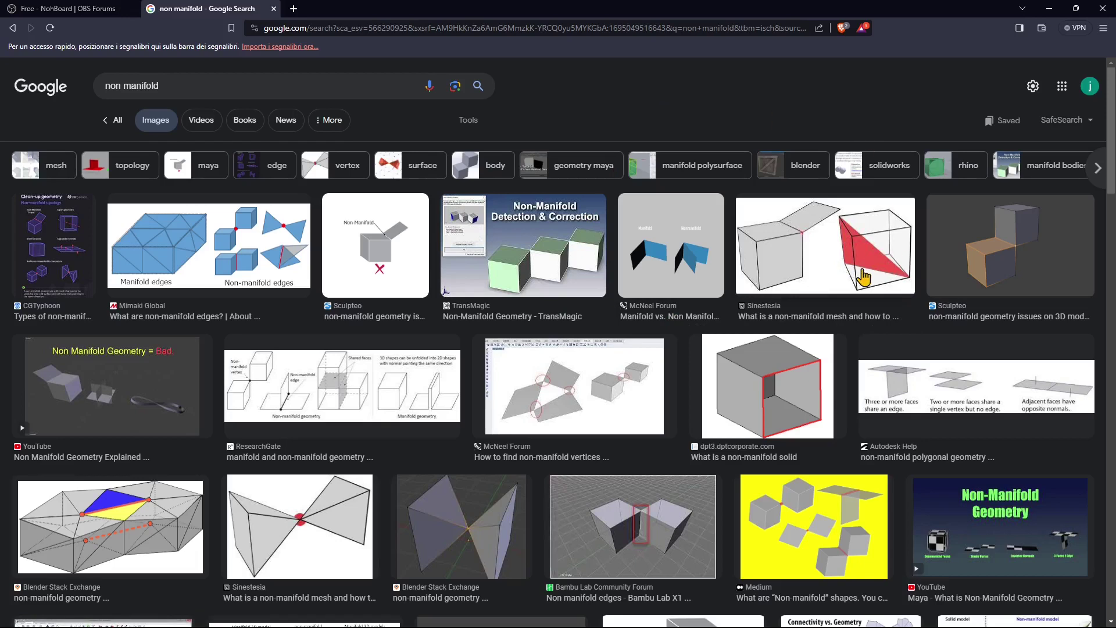
Step: Look through the "non manifold" image search results for examples of non-manifold edges, vertices and faces
{"action": "scroll", "coordinate": [738, 326], "scroll_direction": "down", "scroll_amount": 1}
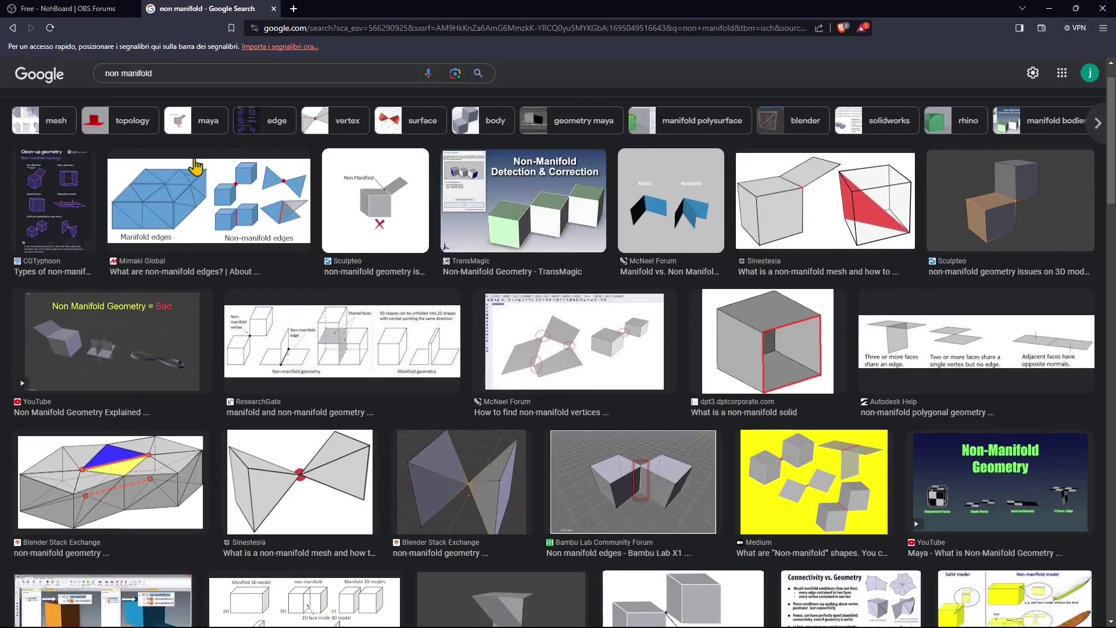
{"action": "scroll", "coordinate": [195, 167], "scroll_direction": "up", "scroll_amount": 1}
{"action": "scroll", "coordinate": [336, 208], "scroll_direction": "down", "scroll_amount": 5}
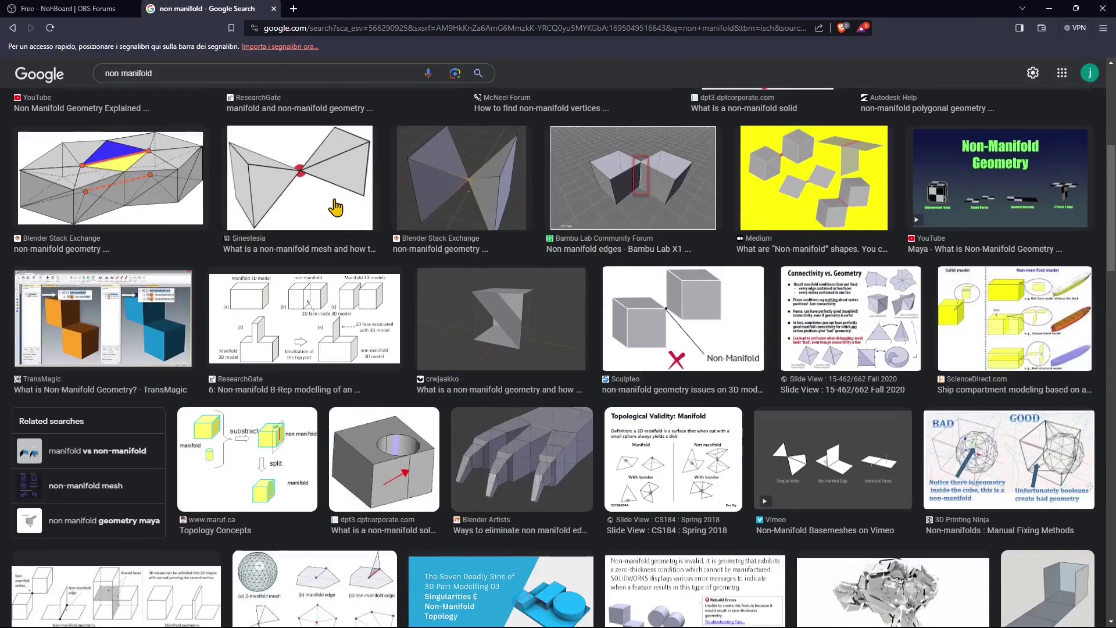
{"action": "scroll", "coordinate": [336, 207], "scroll_direction": "up", "scroll_amount": 6}
{"action": "left_click_drag", "start_coordinate": [167, 87], "coordinate": [94, 87]}
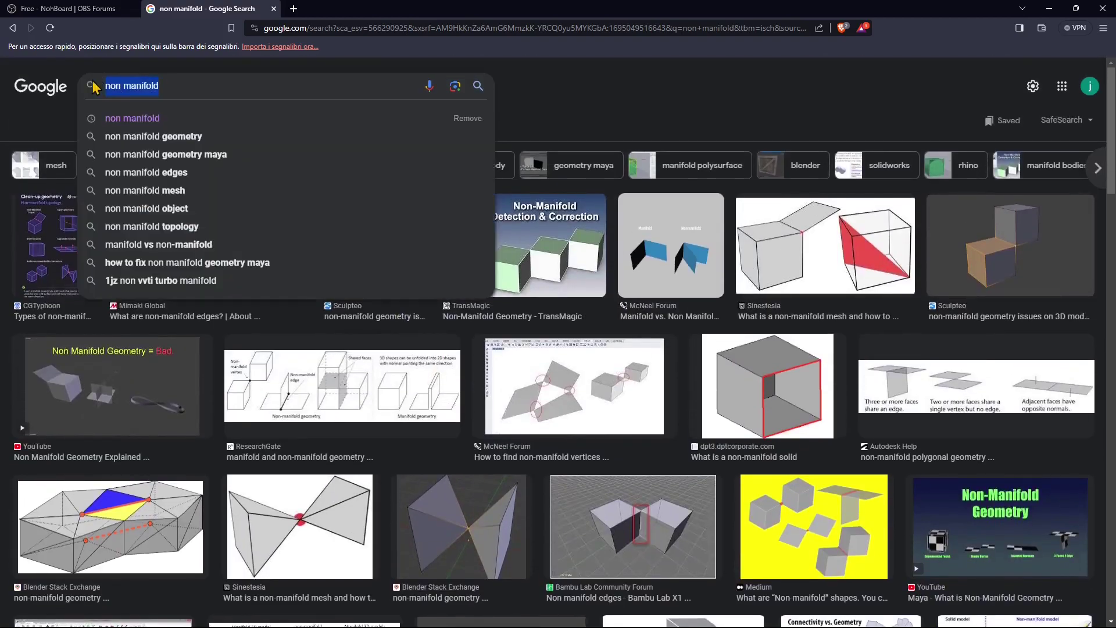
{"action": "left_click", "coordinate": [611, 108]}
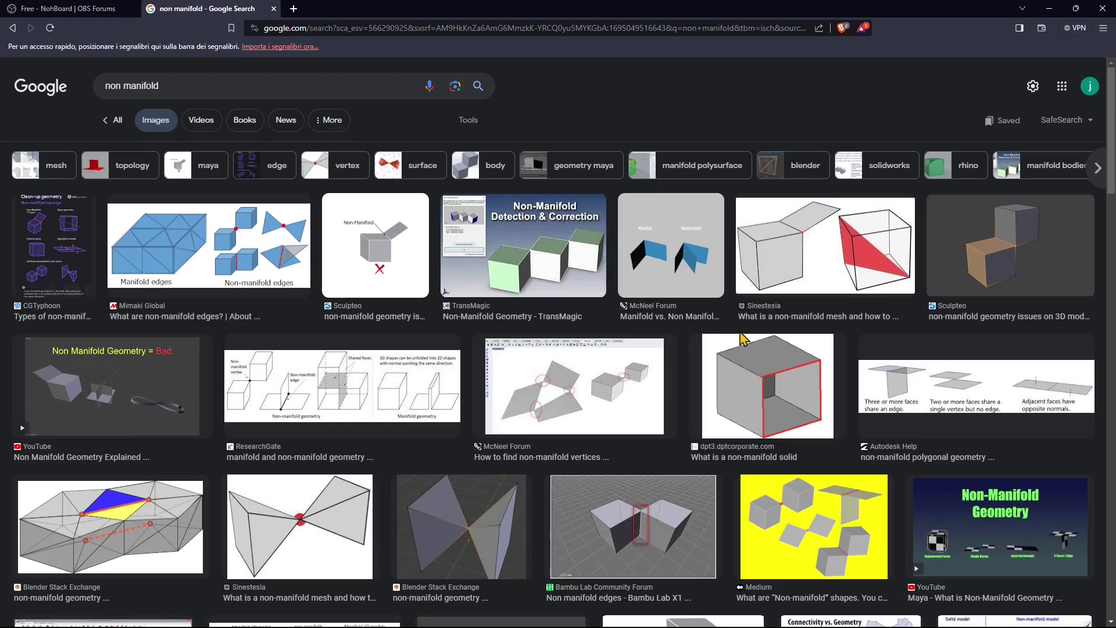
{"action": "scroll", "coordinate": [939, 356], "scroll_direction": "down", "scroll_amount": 2}
{"action": "scroll", "coordinate": [690, 338], "scroll_direction": "down", "scroll_amount": 3}
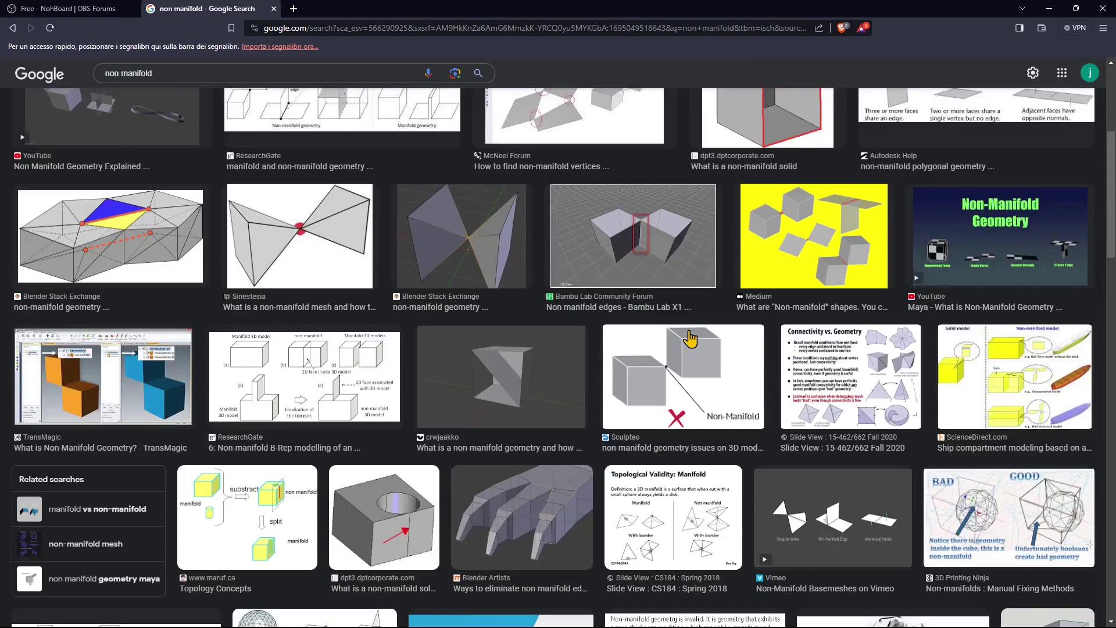
{"action": "scroll", "coordinate": [587, 259], "scroll_direction": "down", "scroll_amount": 1}
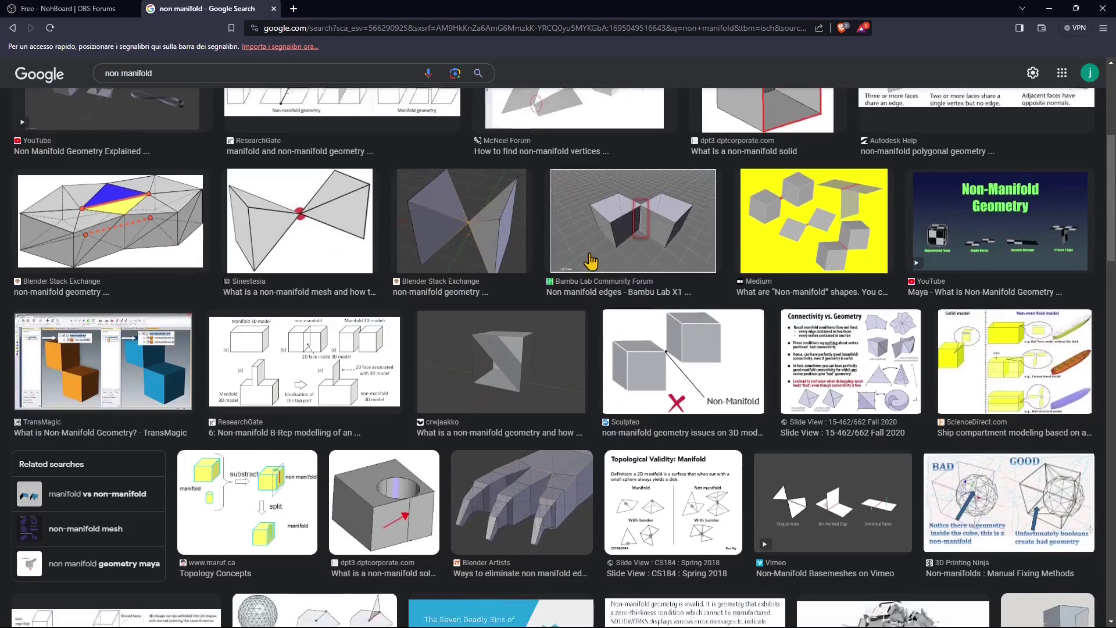
{"action": "scroll", "coordinate": [591, 261], "scroll_direction": "down", "scroll_amount": 1}
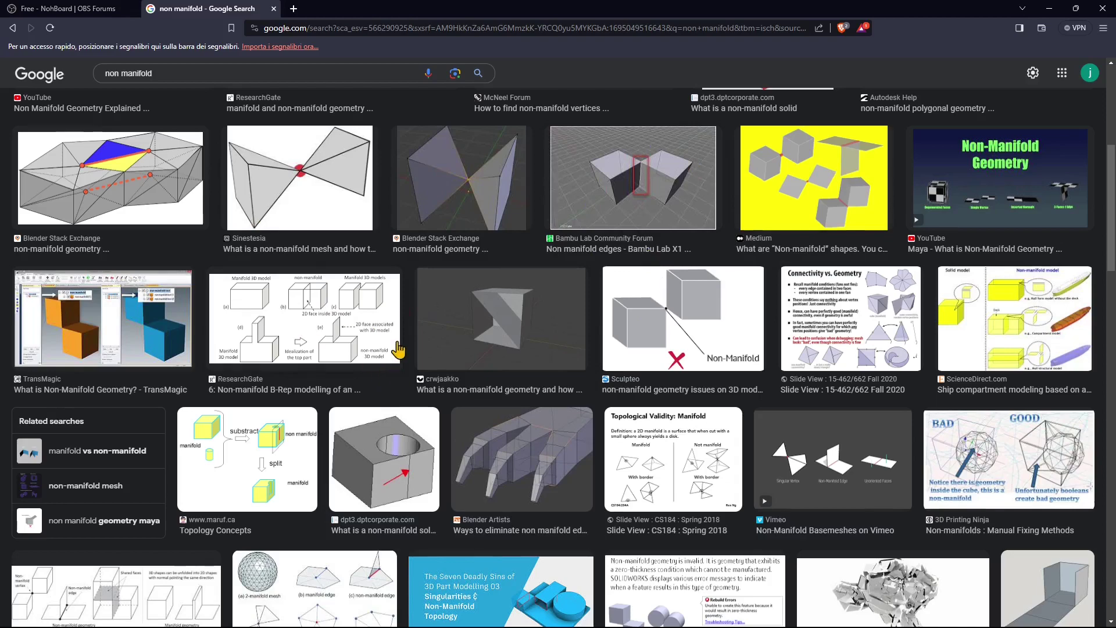
{"action": "scroll", "coordinate": [396, 351], "scroll_direction": "down", "scroll_amount": 1}
{"action": "scroll", "coordinate": [371, 254], "scroll_direction": "down", "scroll_amount": 2}
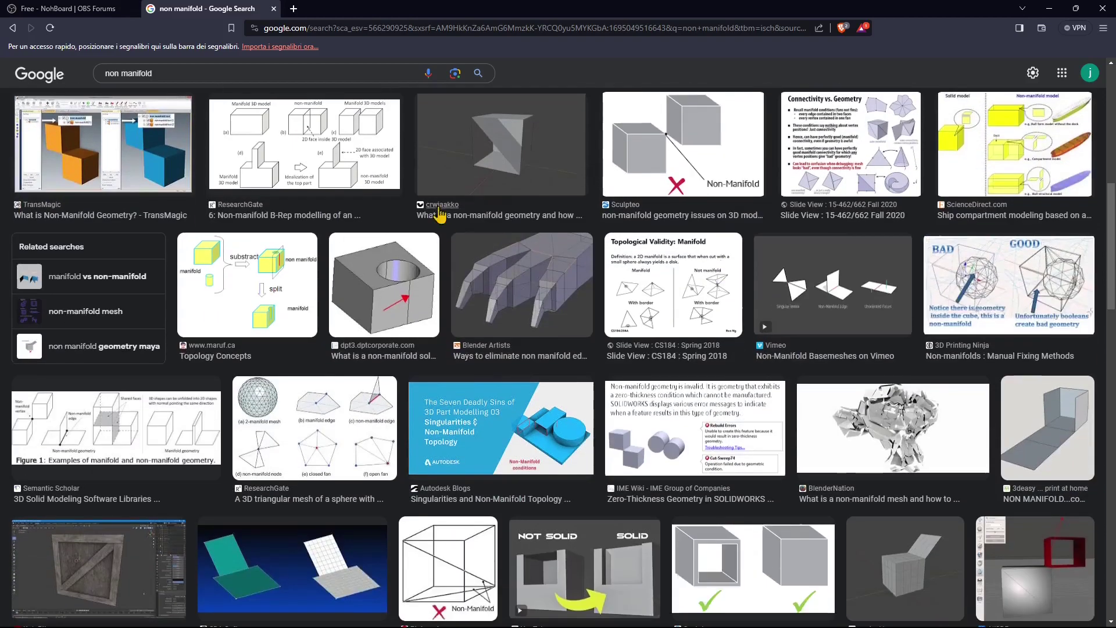
{"action": "scroll", "coordinate": [280, 337], "scroll_direction": "up", "scroll_amount": 7}
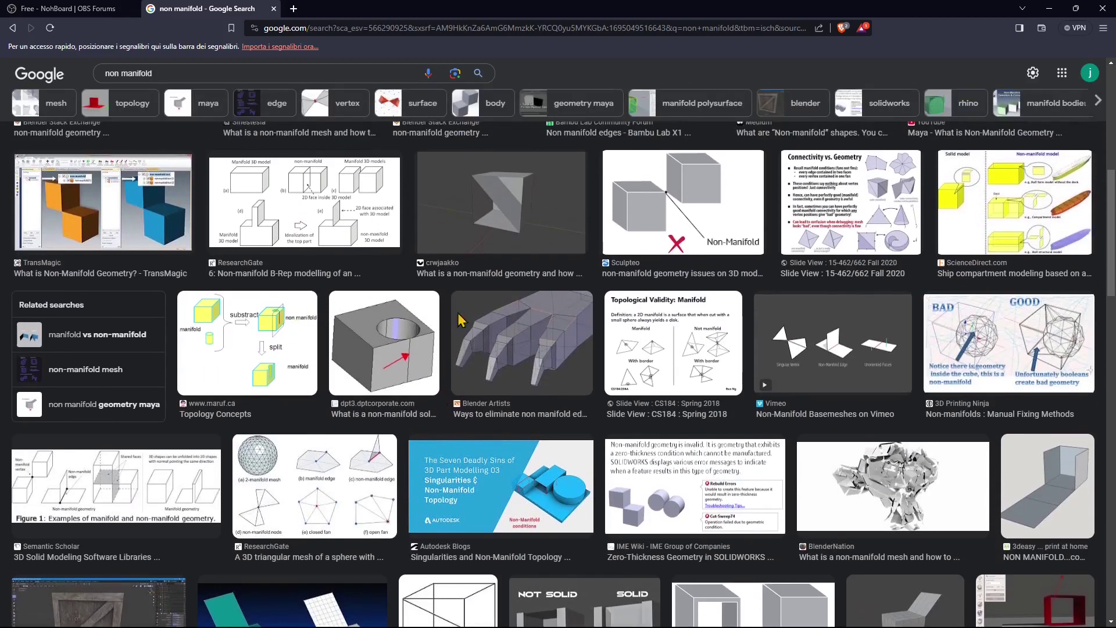
{"action": "scroll", "coordinate": [461, 271], "scroll_direction": "up", "scroll_amount": 2}
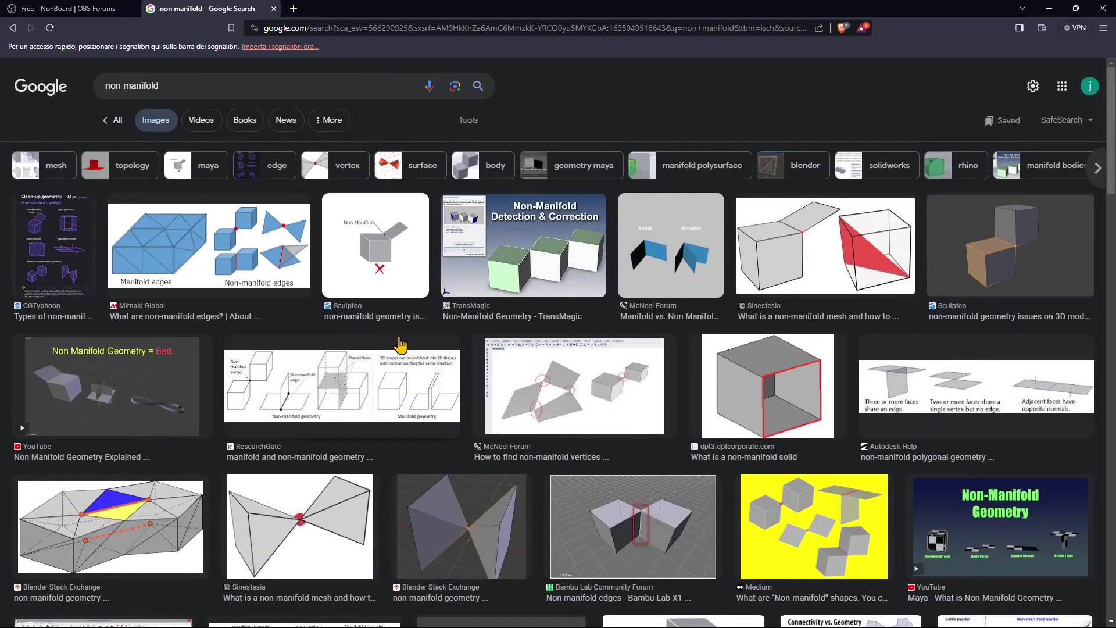
{"action": "left_click", "coordinate": [152, 88]}
{"action": "double_click", "coordinate": [152, 88]}
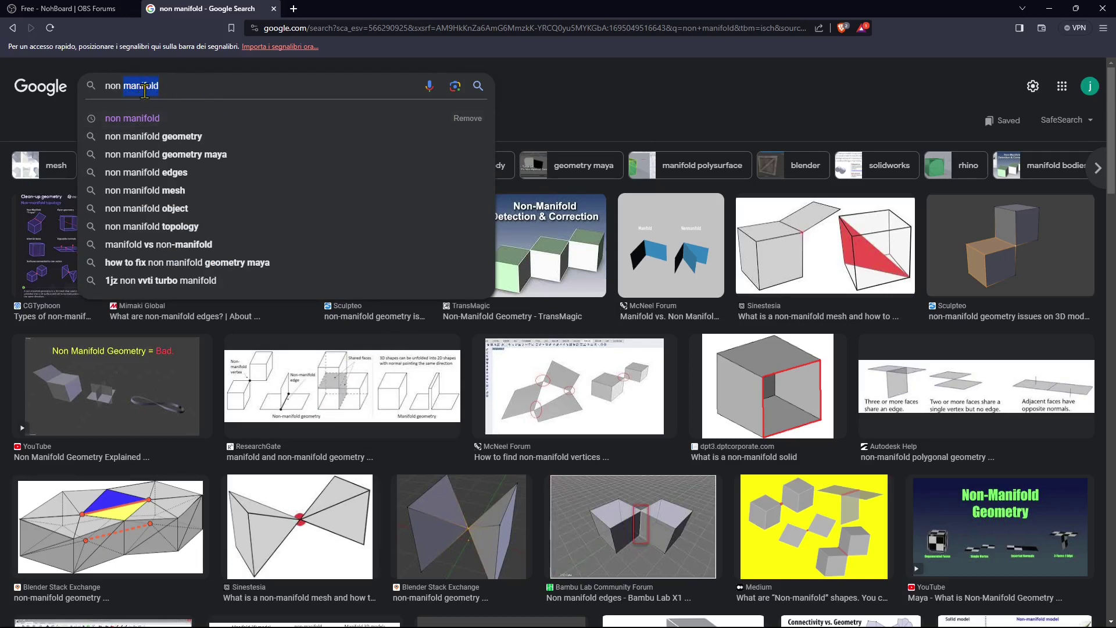
{"action": "triple_click", "coordinate": [126, 82]}
{"action": "left_click", "coordinate": [558, 103]}
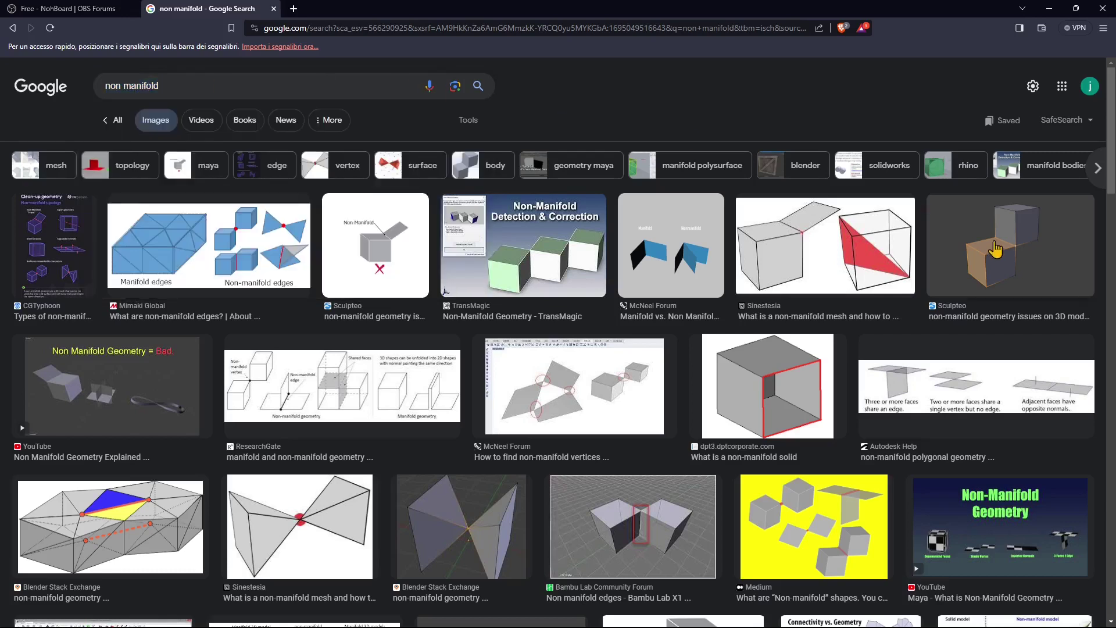
Step: Switch to Blender and examine the default cube from several sides
{"action": "left_click", "coordinate": [1049, 9]}
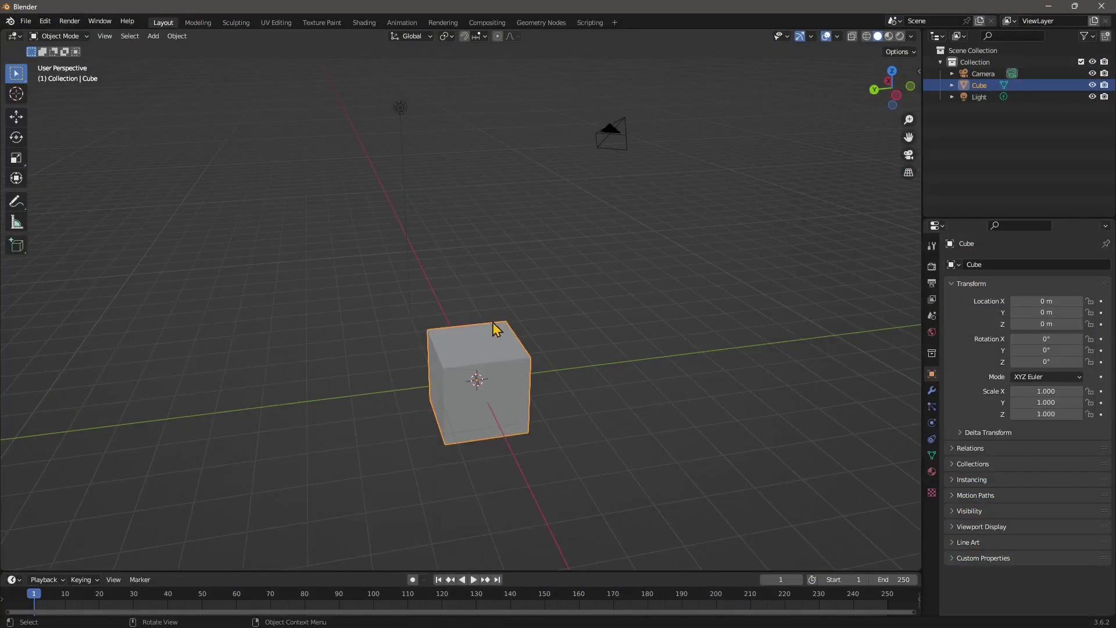
{"action": "middle_click_drag", "start_coordinate": [491, 332], "coordinate": [549, 298]}
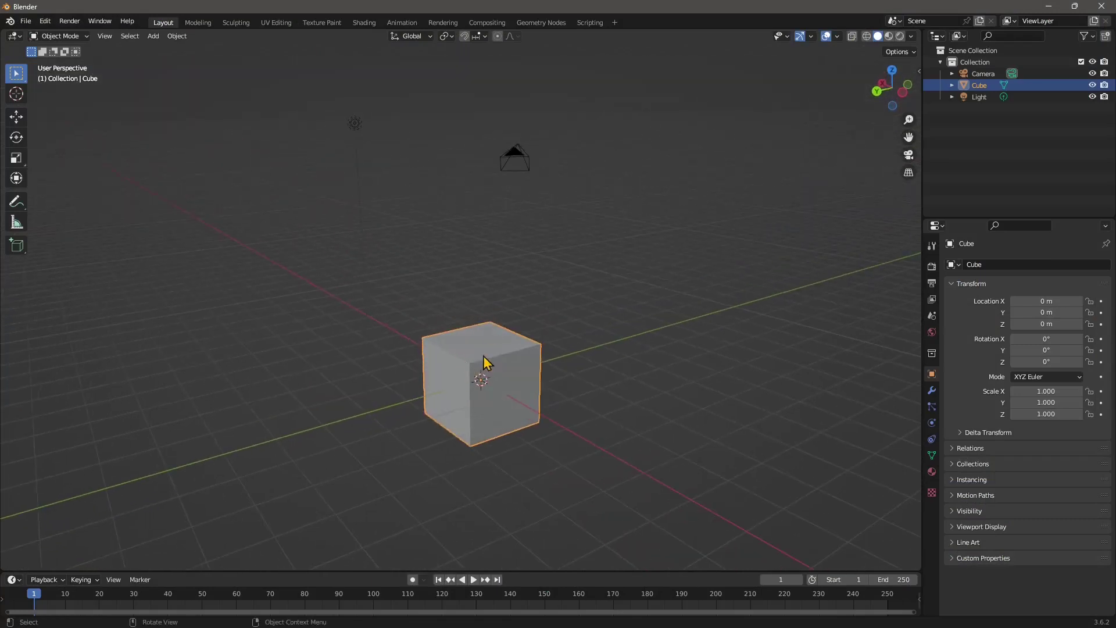
{"action": "middle_click_drag", "start_coordinate": [480, 355], "coordinate": [323, 285]}
{"action": "middle_click_drag", "start_coordinate": [444, 364], "coordinate": [361, 386]}
{"action": "left_click", "coordinate": [723, 251]}
{"action": "middle_click_drag", "start_coordinate": [723, 252], "coordinate": [453, 287]}
{"action": "middle_click_drag", "start_coordinate": [425, 377], "coordinate": [566, 374]}
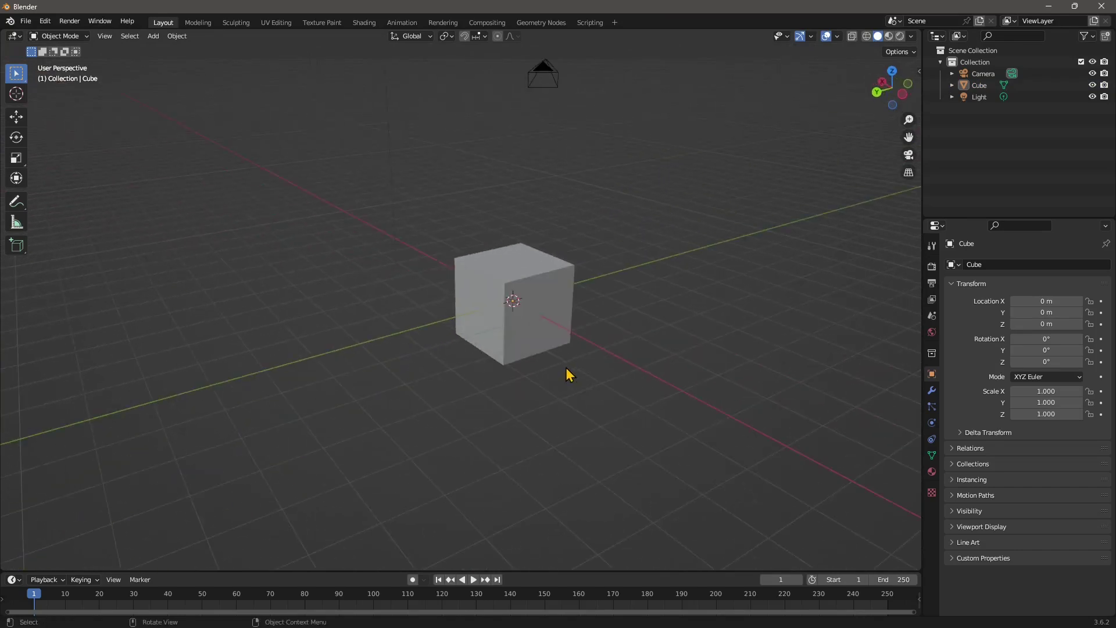
{"action": "middle_click_drag", "start_coordinate": [567, 373], "coordinate": [538, 286]}
{"action": "scroll", "coordinate": [577, 289], "scroll_direction": "up", "scroll_amount": 3}
Step: Select the cube and enter Edit Mode with face selection active
{"action": "left_click", "coordinate": [517, 261]}
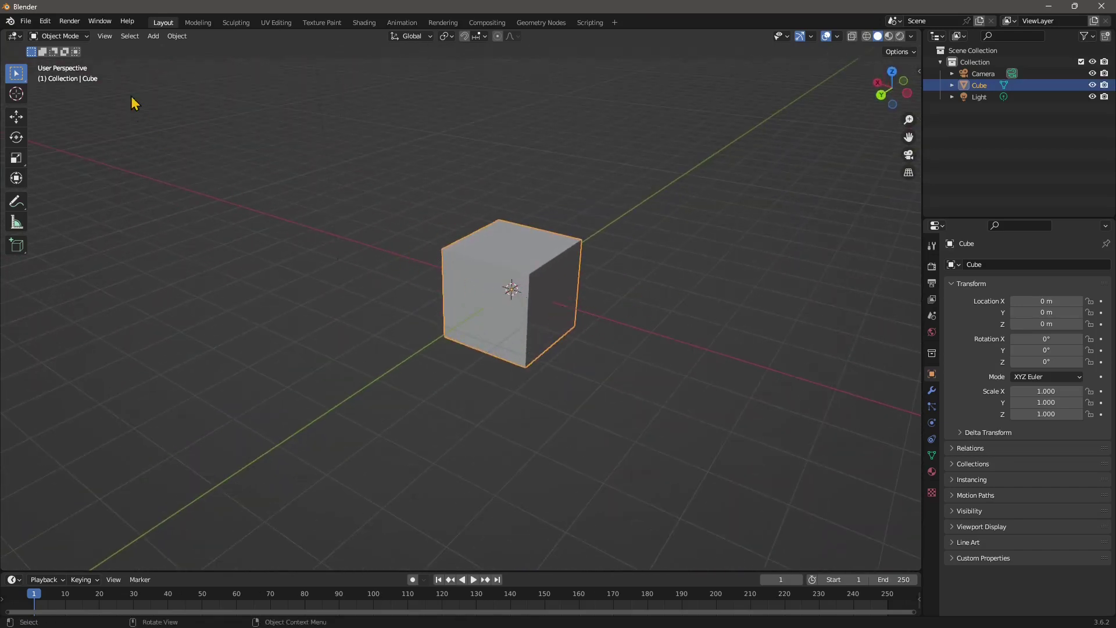
{"action": "left_click", "coordinate": [54, 37]}
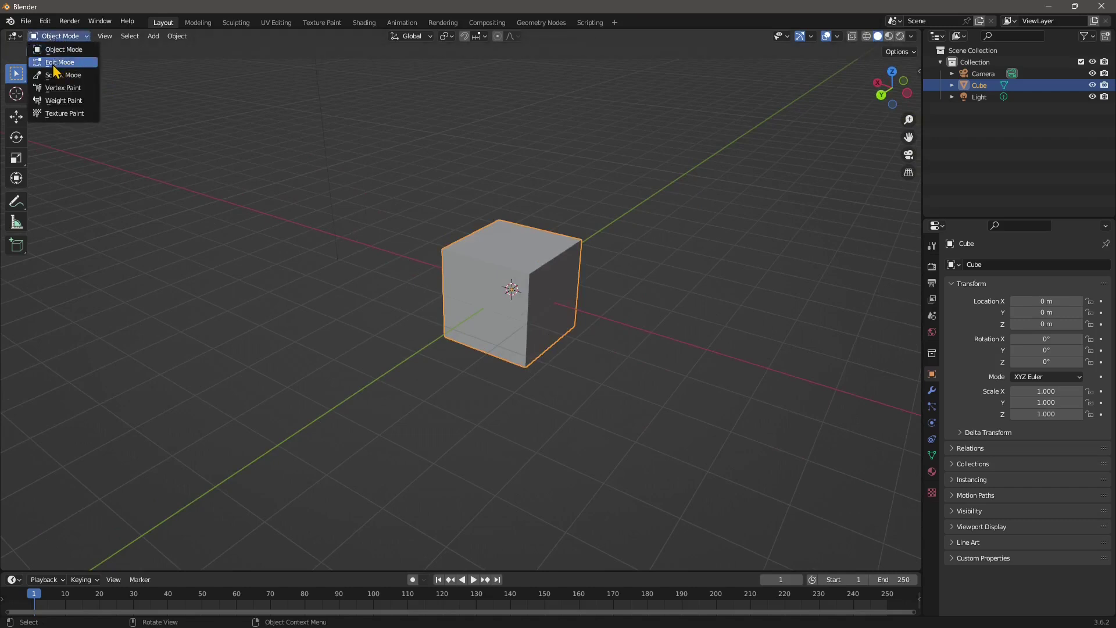
{"action": "left_click", "coordinate": [54, 65]}
{"action": "left_click", "coordinate": [55, 36]}
{"action": "left_click", "coordinate": [57, 61]}
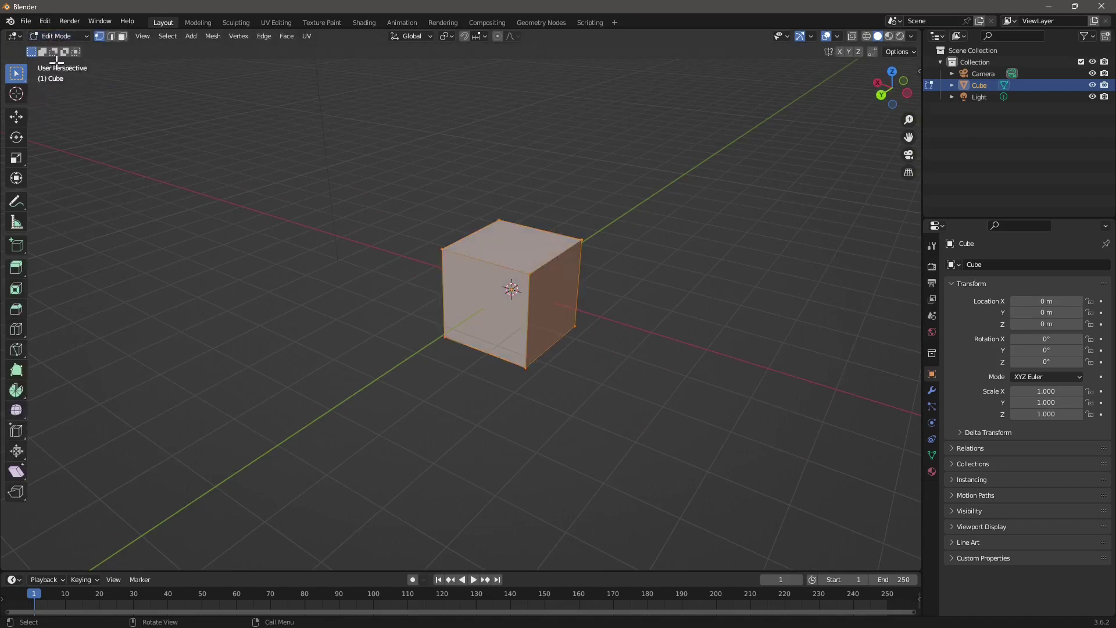
{"action": "left_click", "coordinate": [121, 38]}
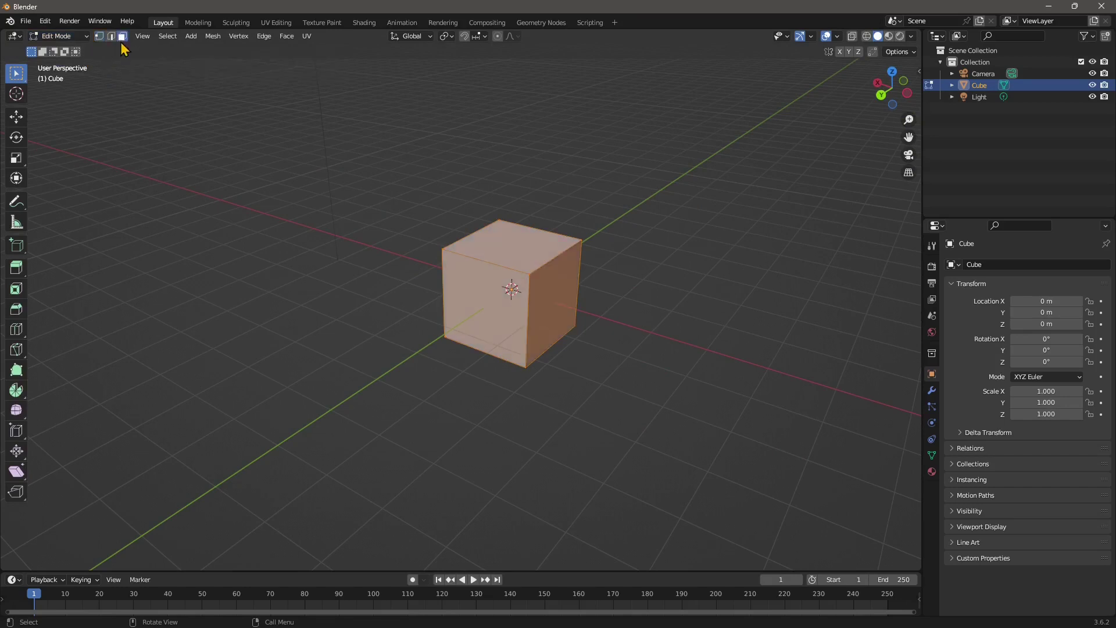
Step: Clear the selection and delete only the cube's top face
{"action": "key", "text": "alt+a"}
{"action": "middle_click_drag", "start_coordinate": [513, 243], "coordinate": [482, 201]}
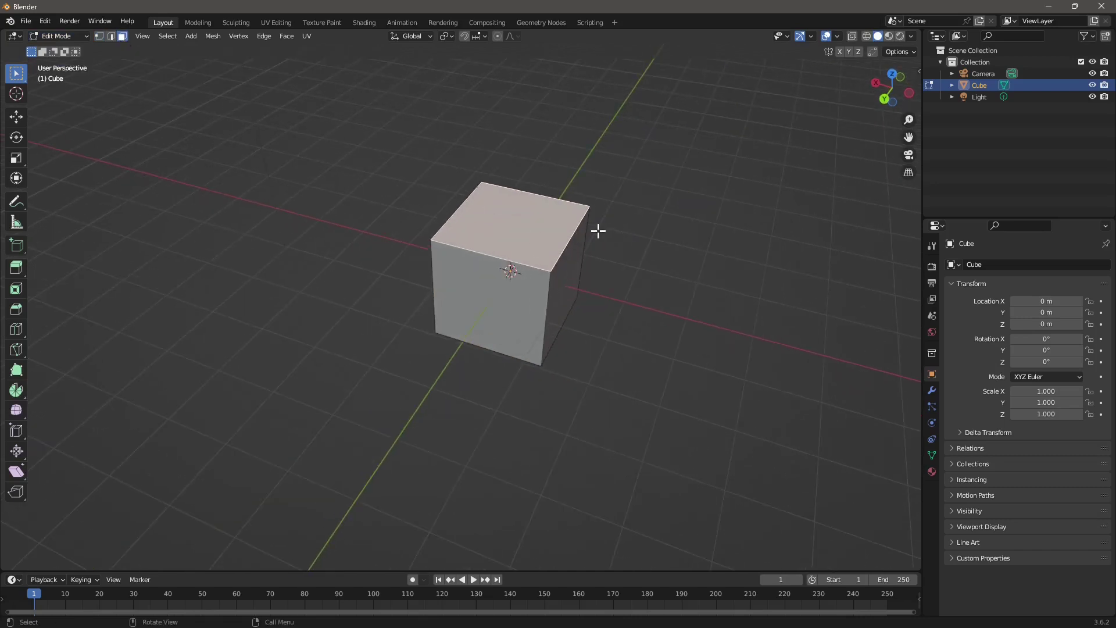
{"action": "right_click", "coordinate": [505, 213]}
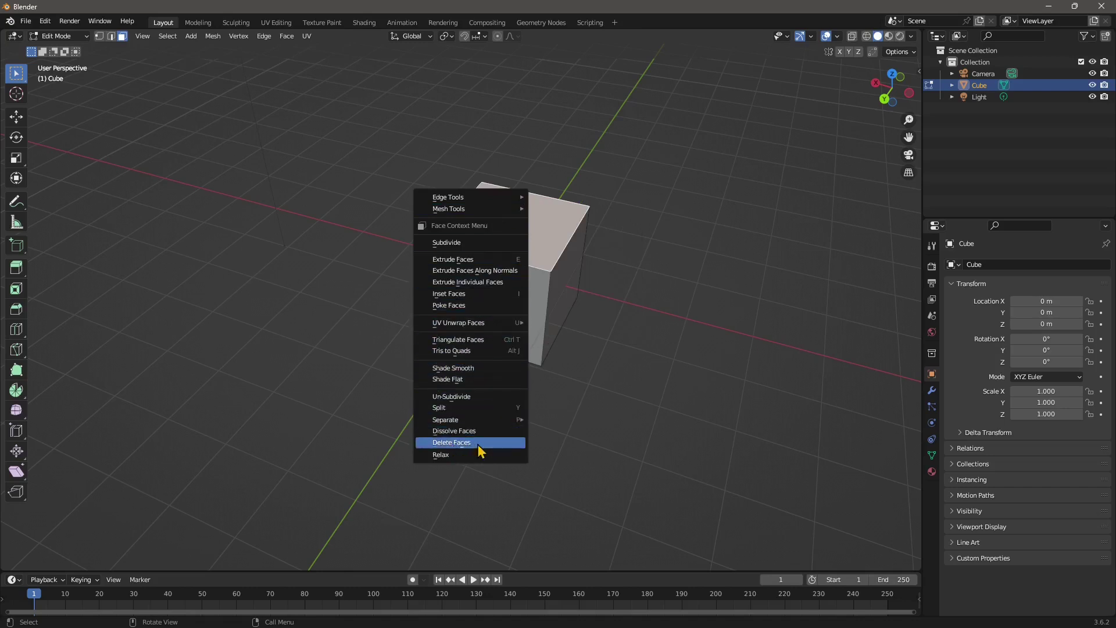
{"action": "left_click", "coordinate": [493, 449]}
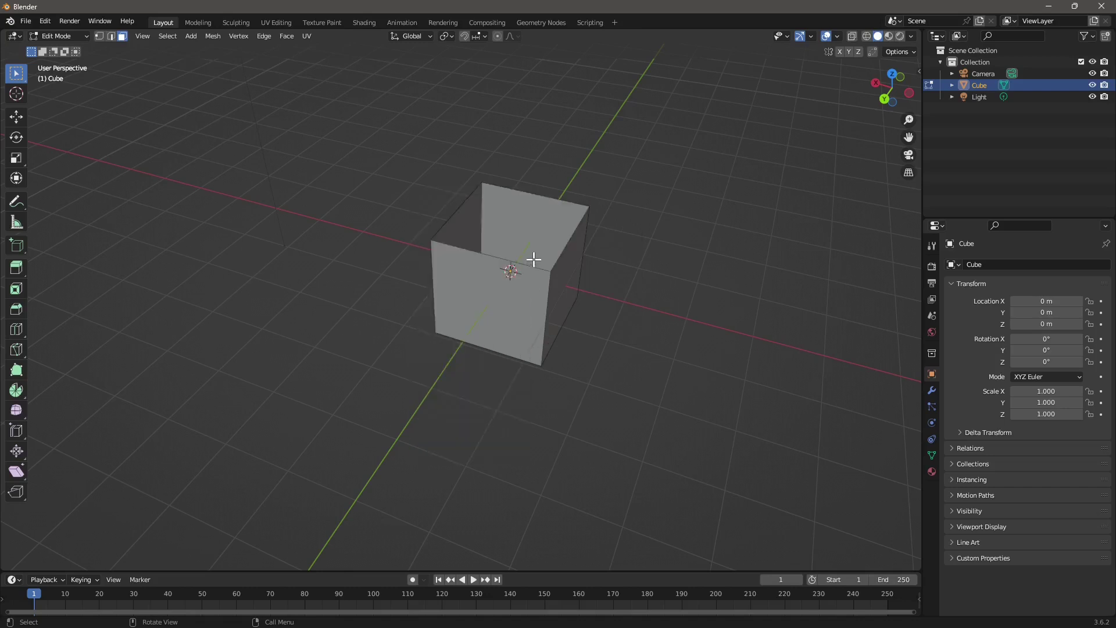
Step: Switch to edge selection and select all non-manifold edges of the open cube by trait
{"action": "middle_click_drag", "start_coordinate": [414, 308], "coordinate": [511, 329]}
{"action": "middle_click_drag", "start_coordinate": [435, 310], "coordinate": [492, 299]}
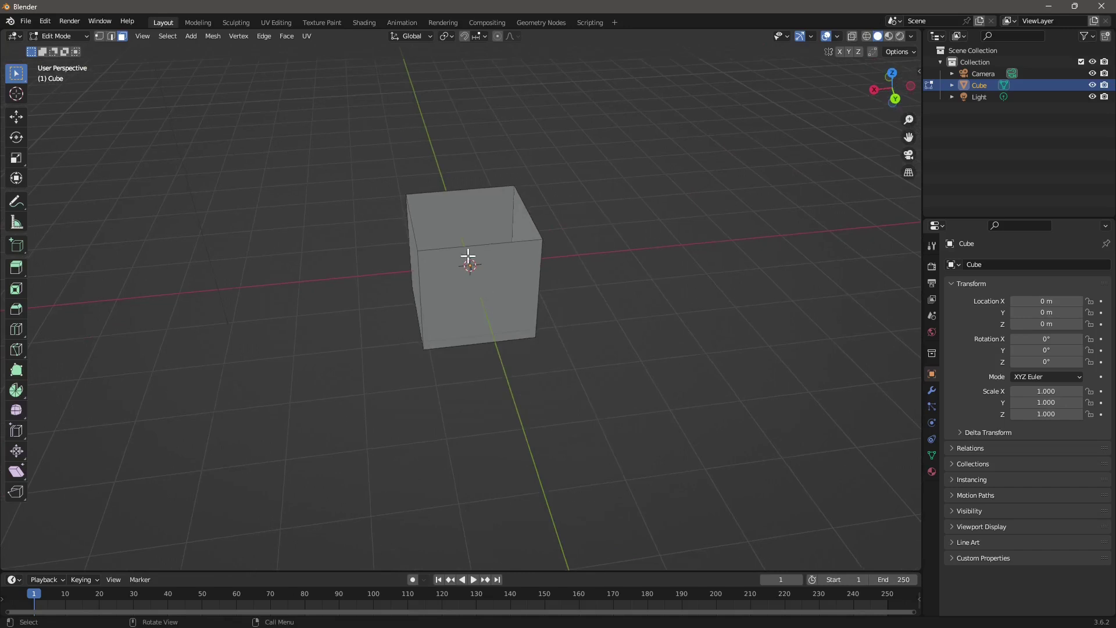
{"action": "middle_click_drag", "start_coordinate": [493, 187], "coordinate": [226, 121]}
{"action": "left_click", "coordinate": [168, 36]}
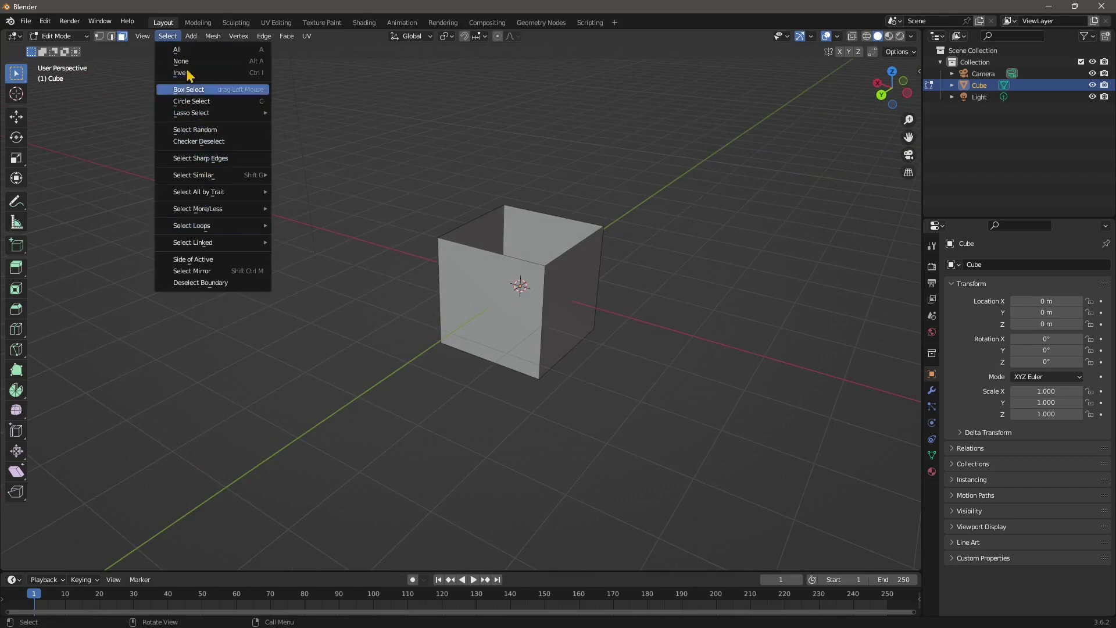
{"action": "left_click", "coordinate": [168, 36]}
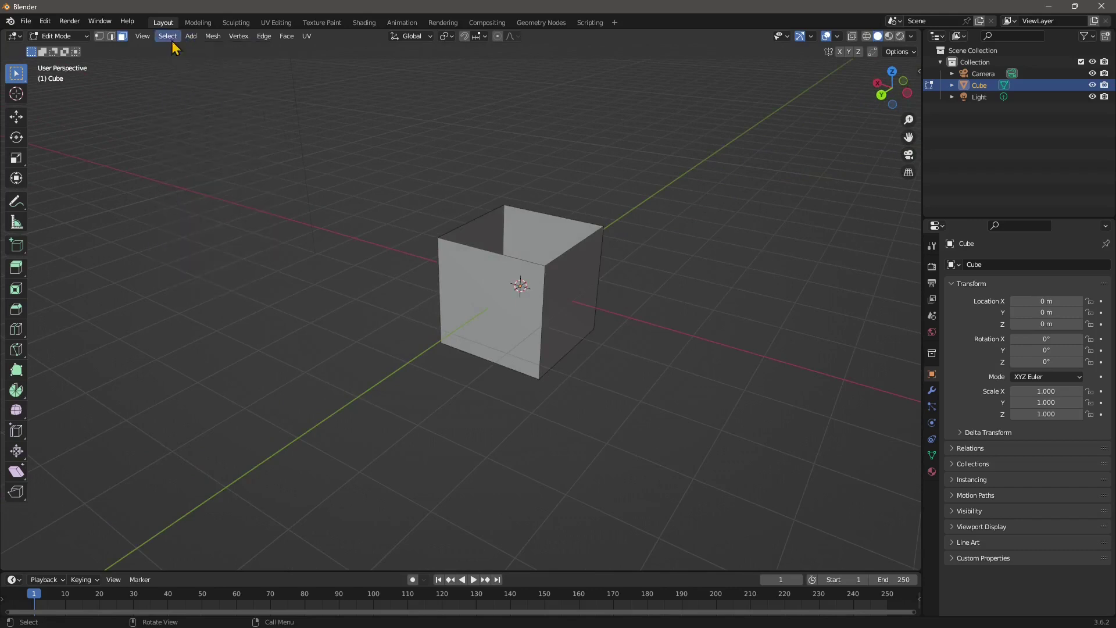
{"action": "left_click", "coordinate": [168, 36]}
{"action": "mouse_move", "coordinate": [217, 196]}
{"action": "left_click", "coordinate": [111, 39]}
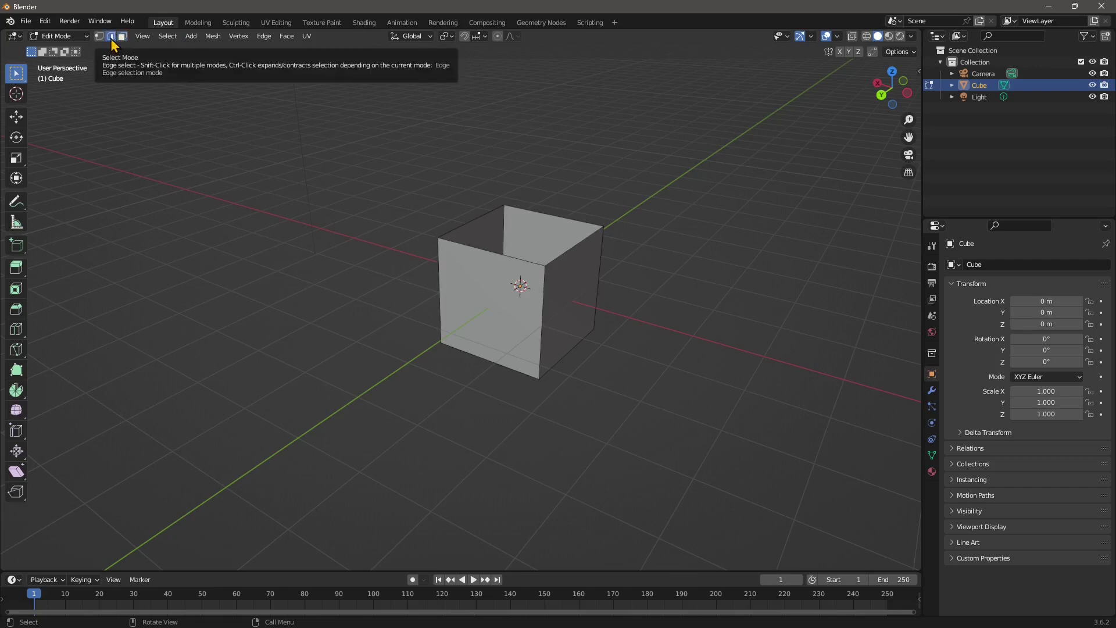
{"action": "left_click", "coordinate": [167, 36]}
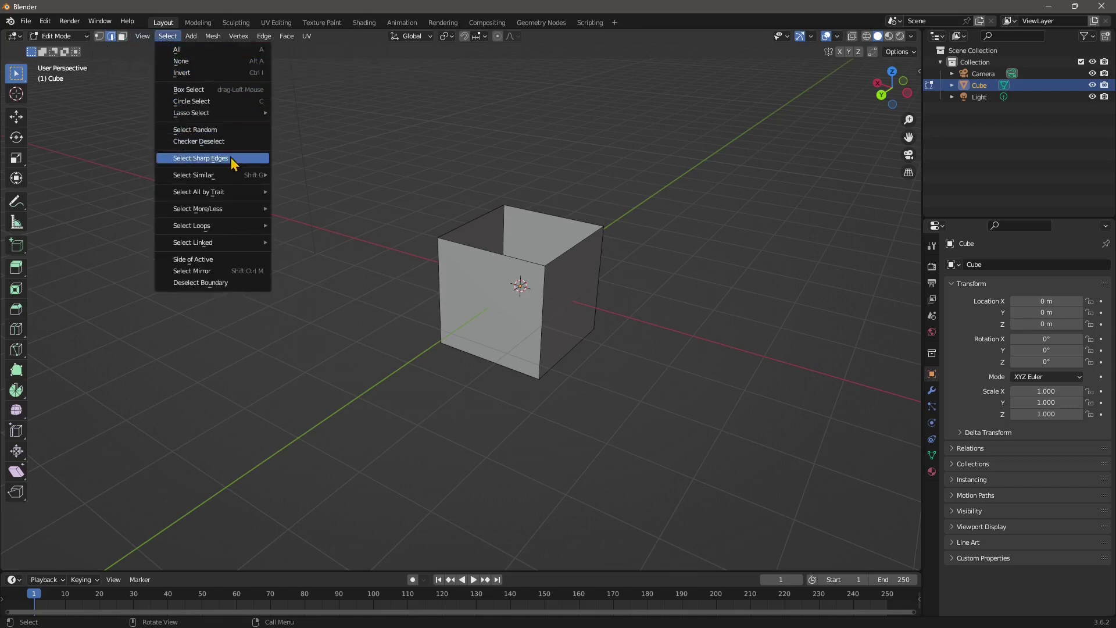
{"action": "mouse_move", "coordinate": [208, 200]}
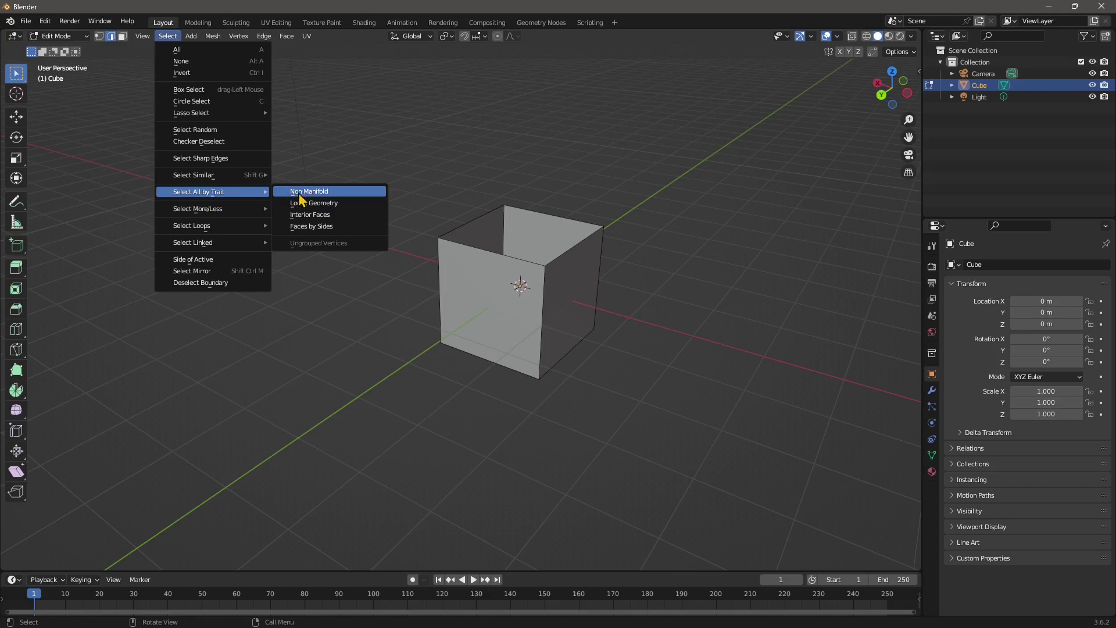
{"action": "left_click", "coordinate": [320, 193]}
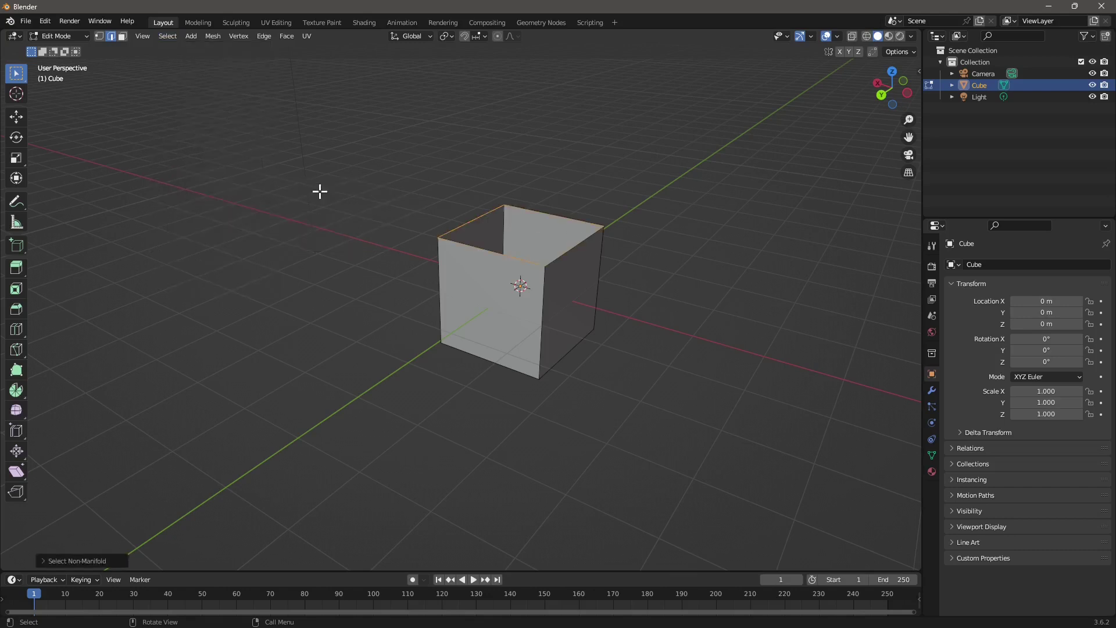
Step: Try closing the cube's open top with New Face from Edges, and undo it
{"action": "middle_click_drag", "start_coordinate": [509, 266], "coordinate": [421, 262]}
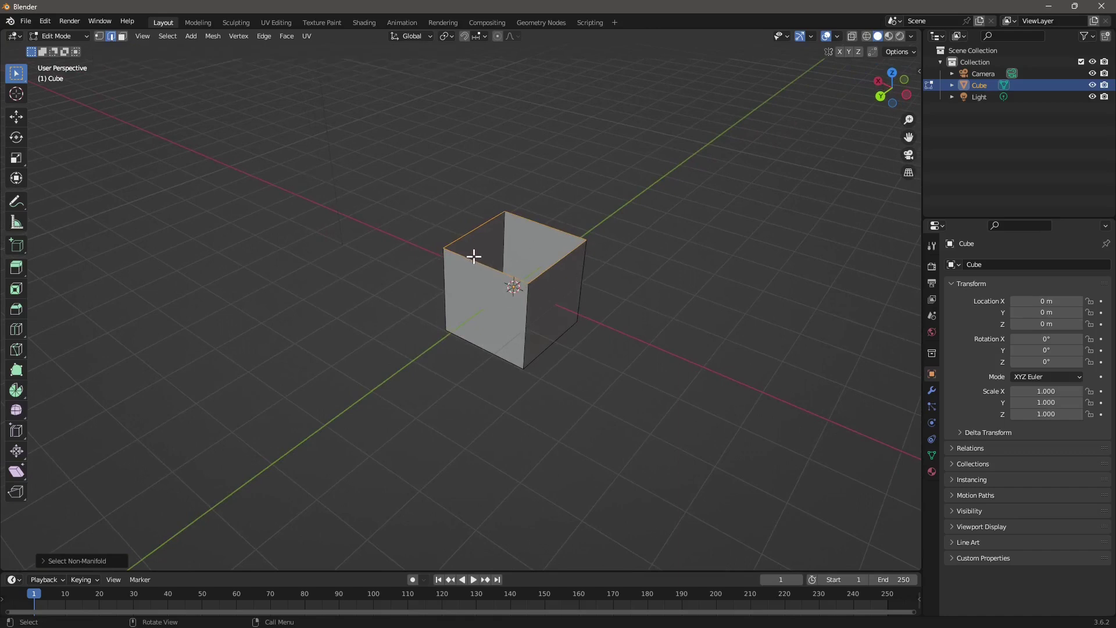
{"action": "middle_click_drag", "start_coordinate": [427, 343], "coordinate": [423, 217]}
{"action": "right_click", "coordinate": [448, 205]}
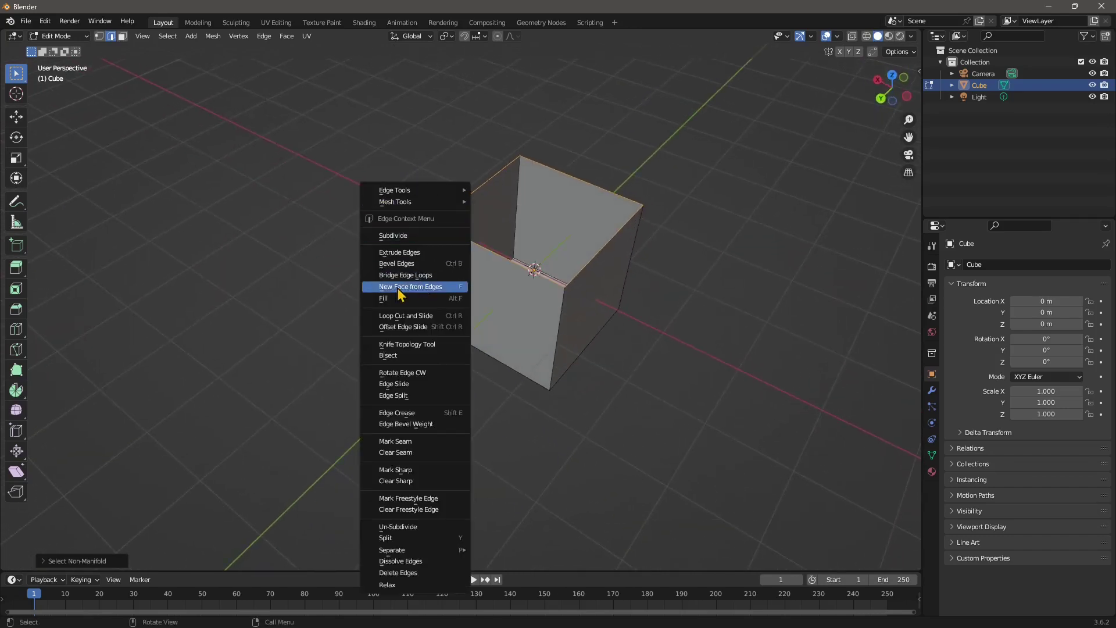
{"action": "left_click", "coordinate": [455, 290]}
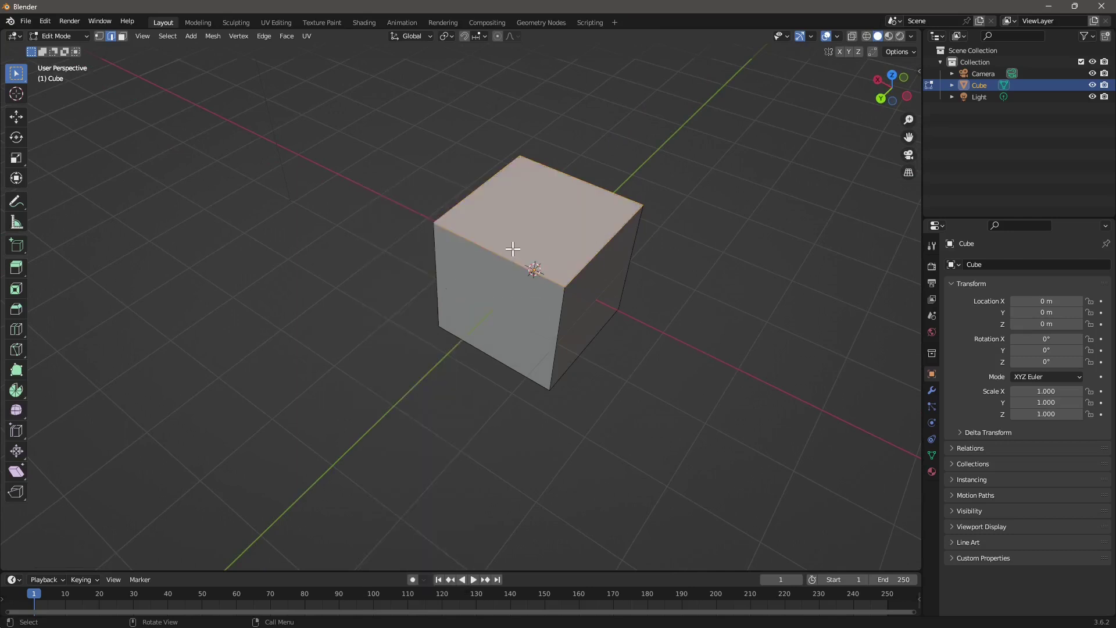
{"action": "key", "text": "ctrl+z"}
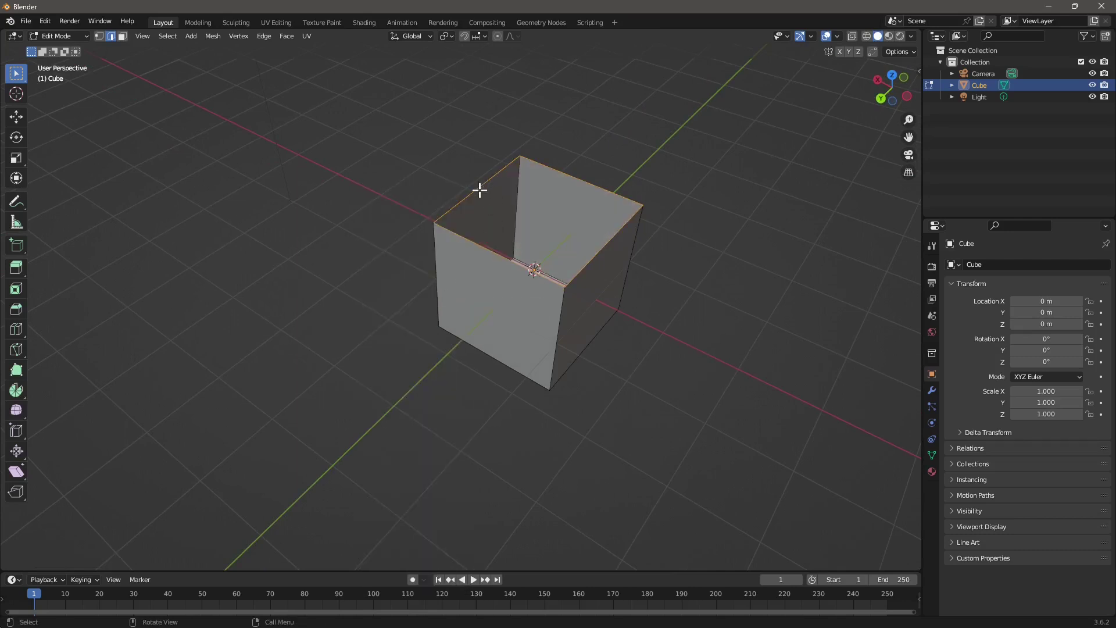
Step: Close the cube's open top by applying Fill to the selected boundary edges
{"action": "right_click", "coordinate": [479, 190]}
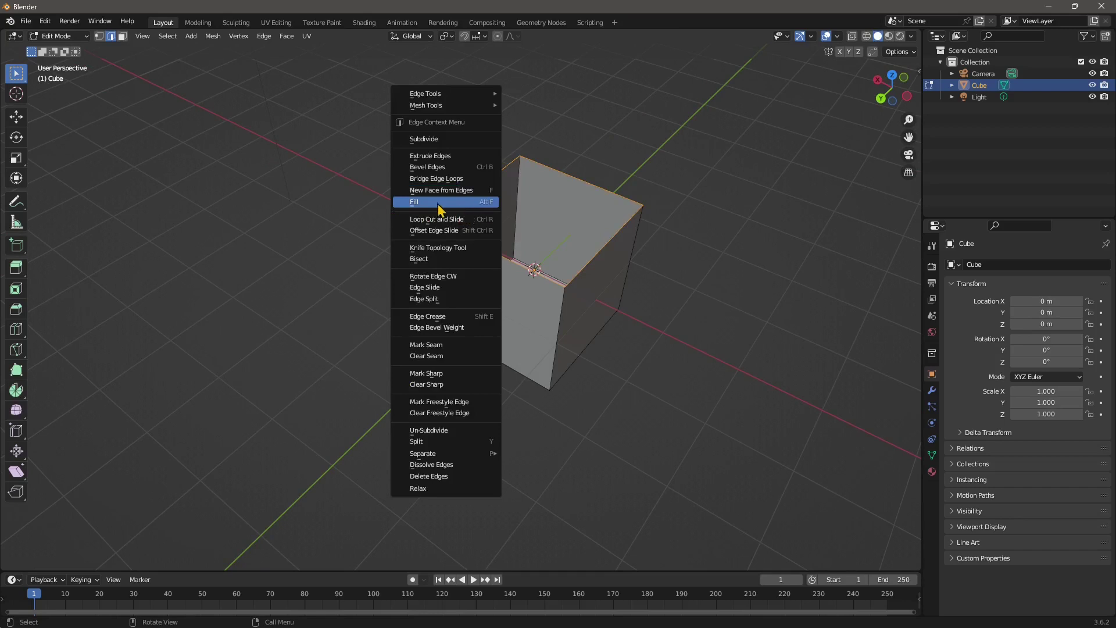
{"action": "left_click", "coordinate": [462, 203]}
{"action": "middle_click_drag", "start_coordinate": [462, 209], "coordinate": [461, 204]}
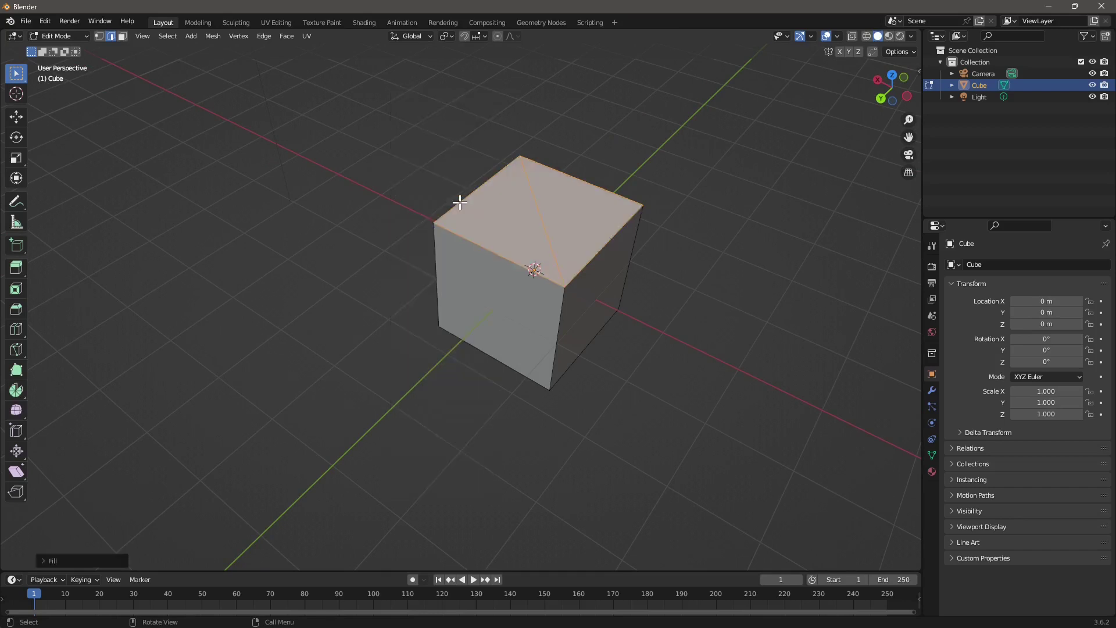
Step: Clear the selection and select all non-manifold edges by trait to check the filled cube from several sides
{"action": "middle_click_drag", "start_coordinate": [486, 299], "coordinate": [513, 234]}
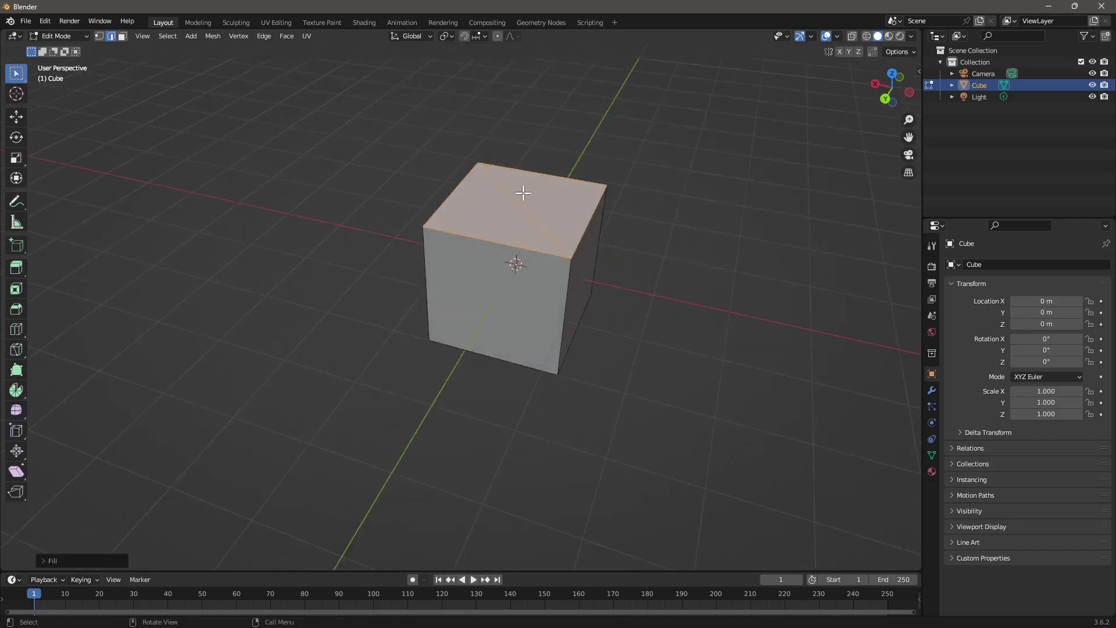
{"action": "left_click", "coordinate": [371, 170]}
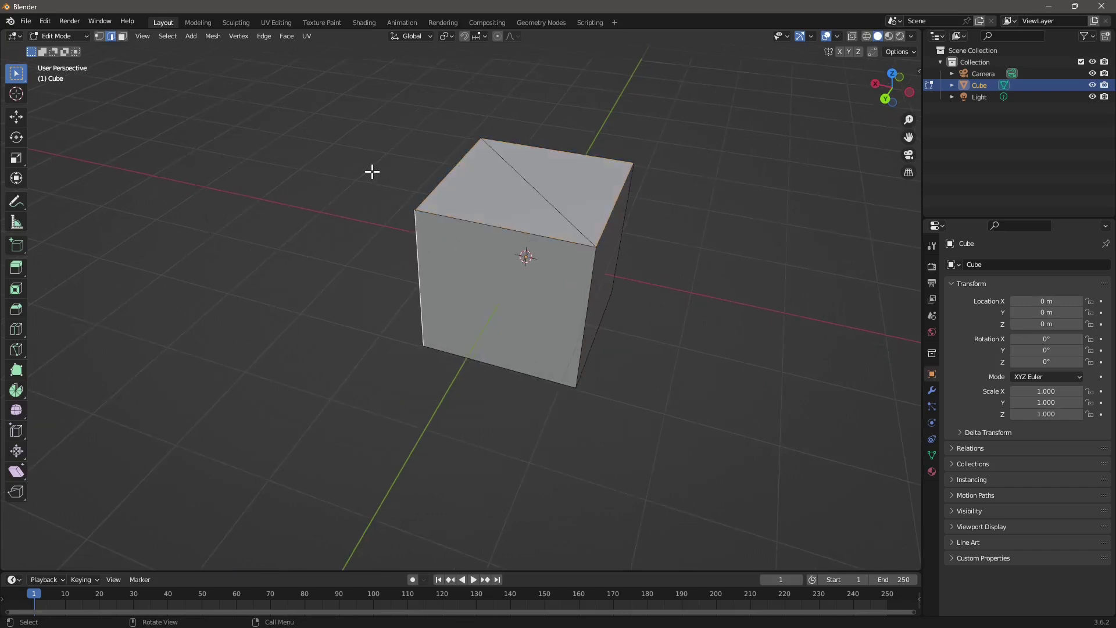
{"action": "middle_click_drag", "start_coordinate": [352, 336], "coordinate": [526, 356]}
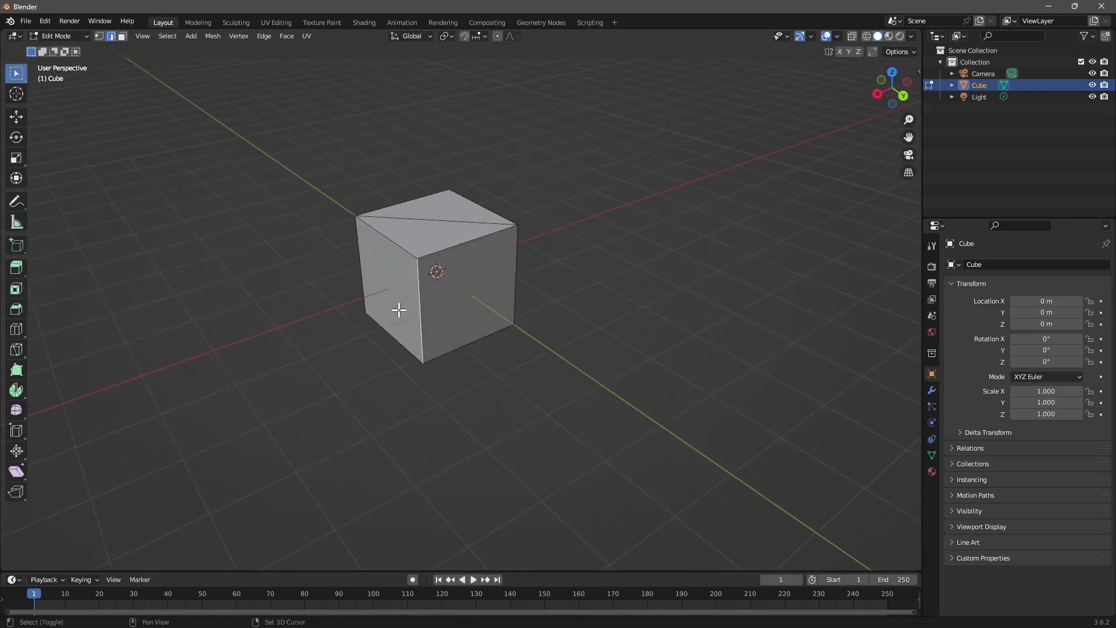
{"action": "middle_click_drag", "start_coordinate": [398, 308], "coordinate": [461, 320], "text": "shift"}
{"action": "left_click", "coordinate": [168, 37]}
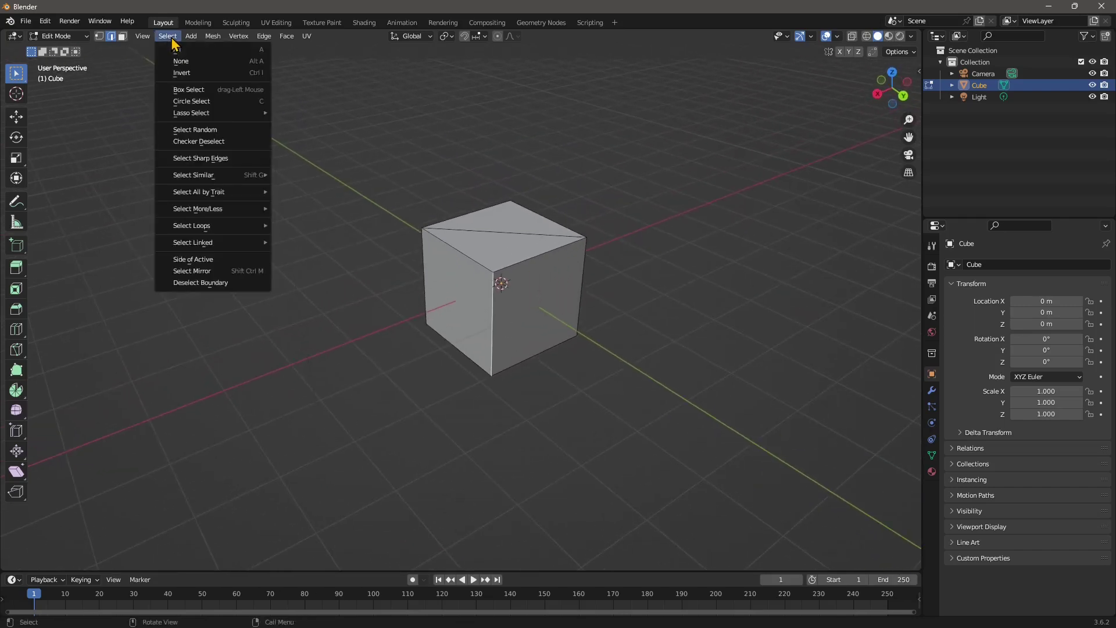
{"action": "left_click", "coordinate": [308, 191]}
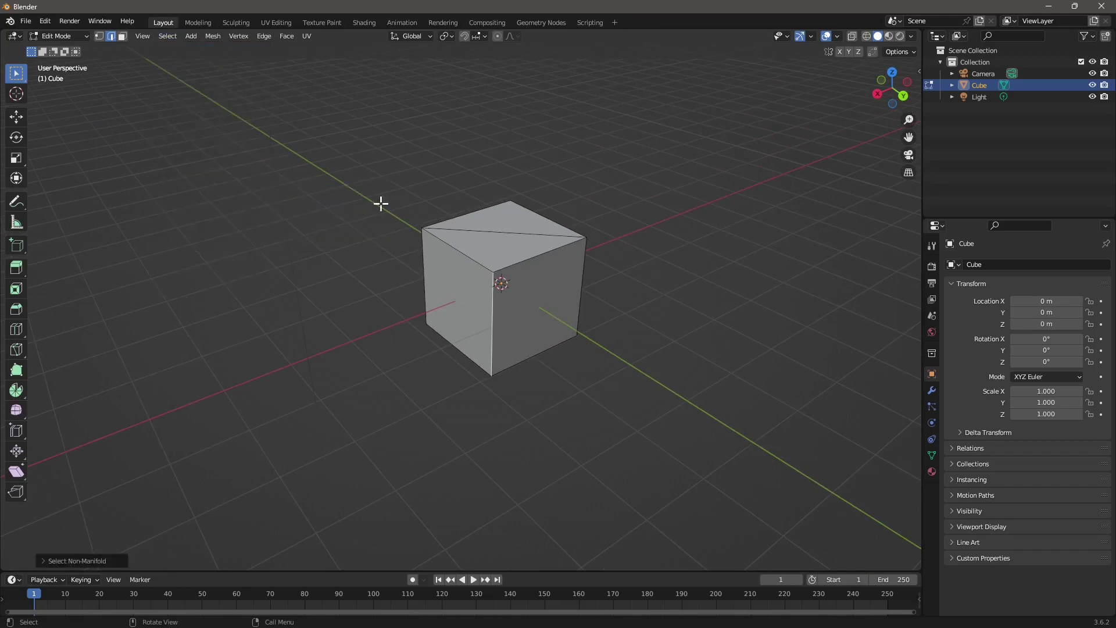
{"action": "middle_click_drag", "start_coordinate": [381, 203], "coordinate": [525, 178]}
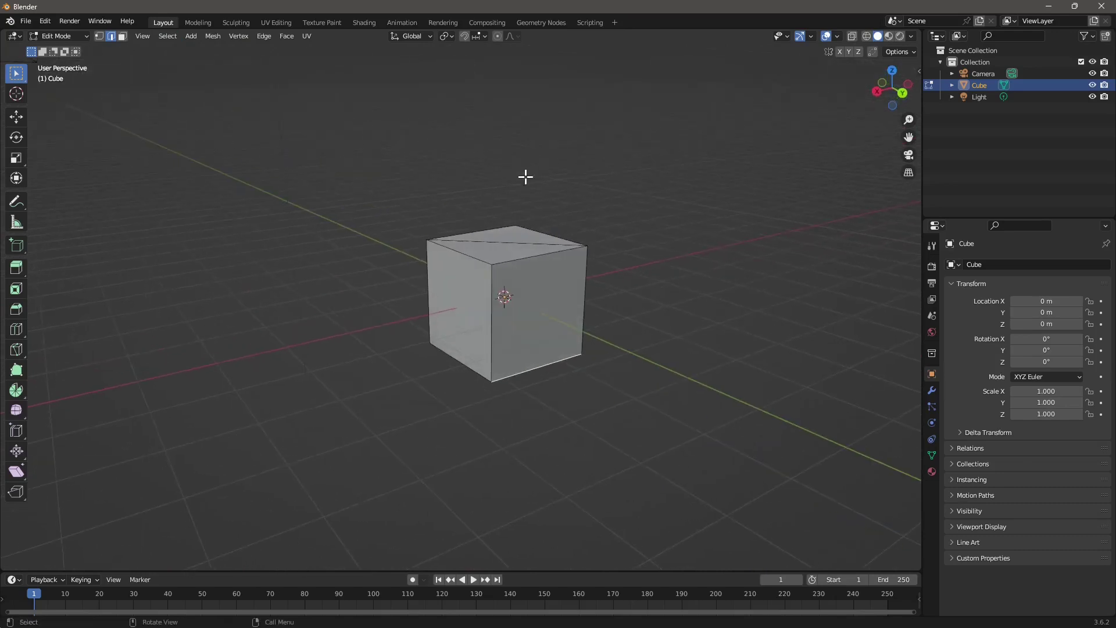
{"action": "middle_click_drag", "start_coordinate": [668, 289], "coordinate": [630, 309]}
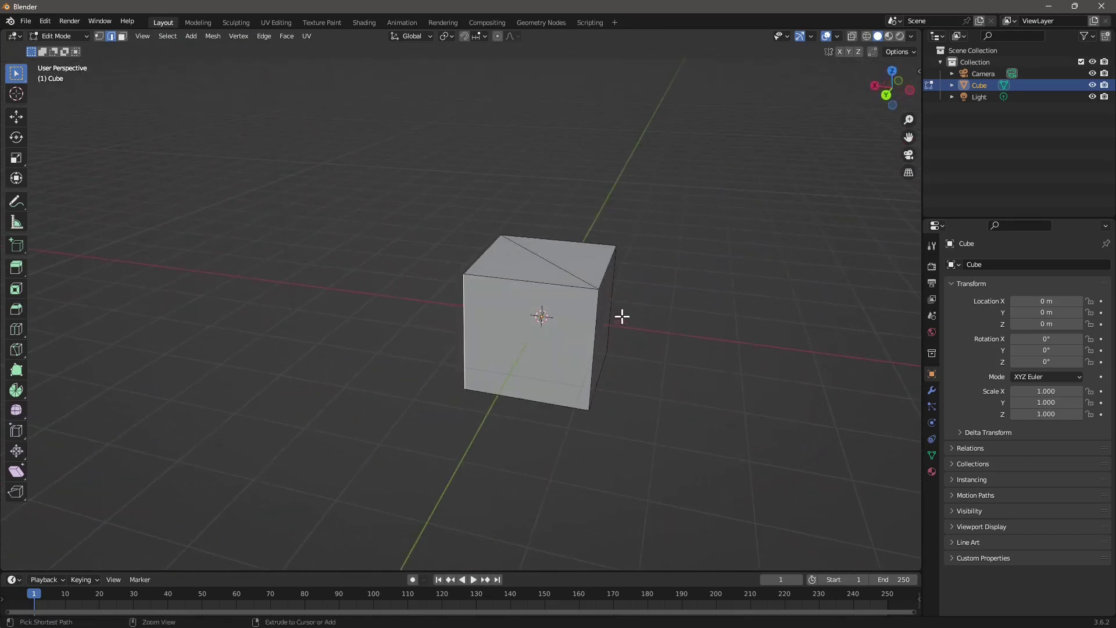
Step: Undo the Fill on the cube's top and clear the selection
{"action": "key", "text": "ctrl+z"}
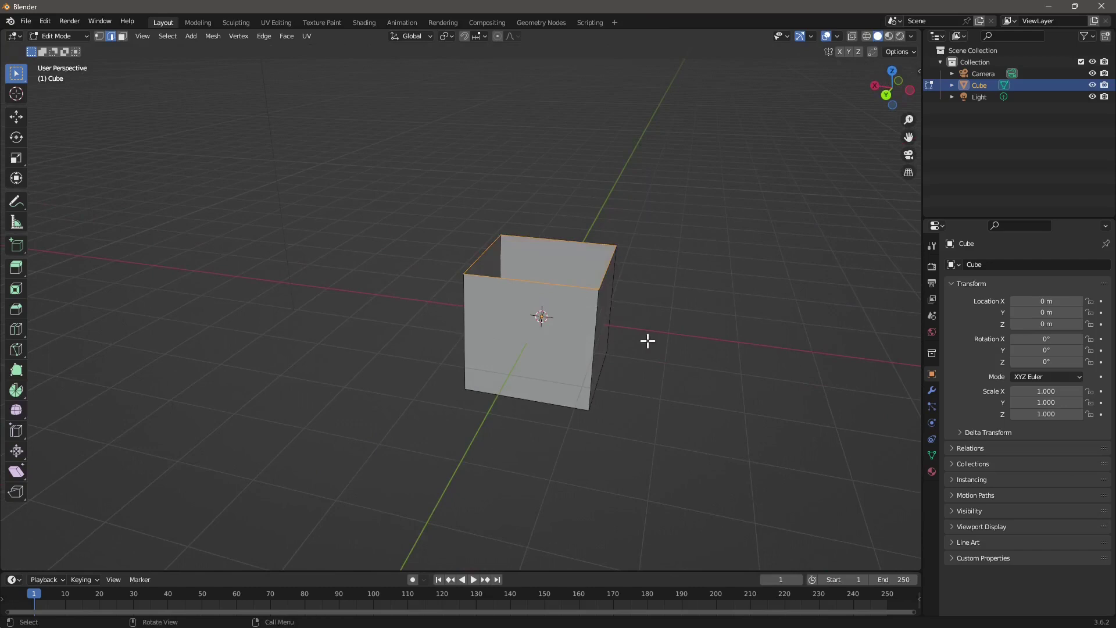
{"action": "left_click", "coordinate": [647, 340]}
{"action": "middle_click_drag", "start_coordinate": [648, 340], "coordinate": [480, 296]}
Step: In vertex selection with snapping on, move a rear corner vertex of the open top along X onto the adjacent rear corner
{"action": "left_click", "coordinate": [58, 36]}
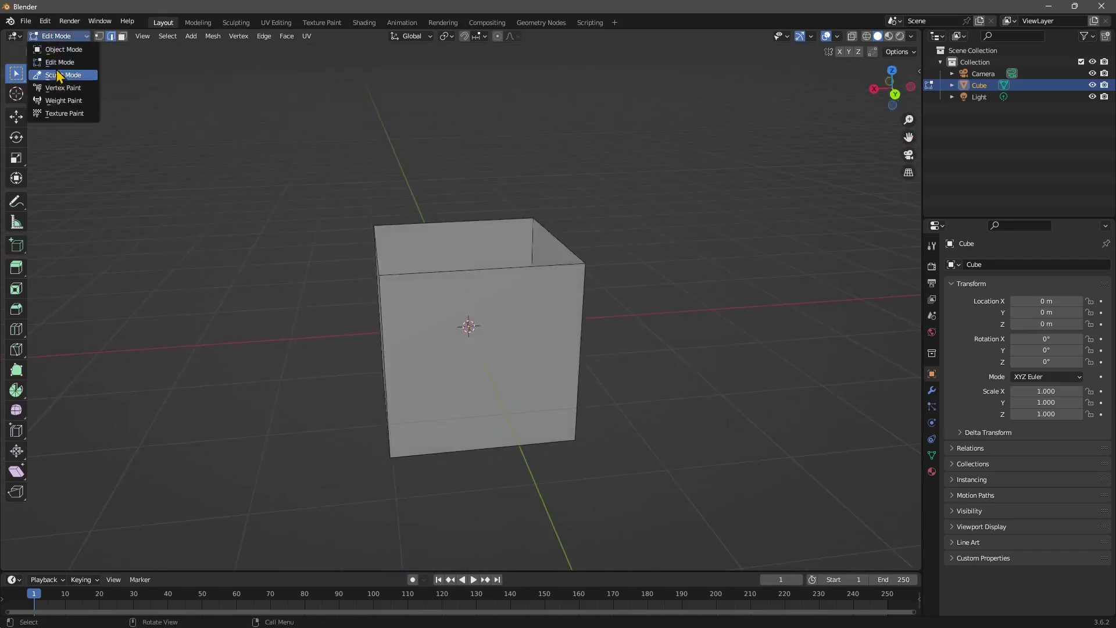
{"action": "middle_click_drag", "start_coordinate": [544, 262], "coordinate": [442, 251]}
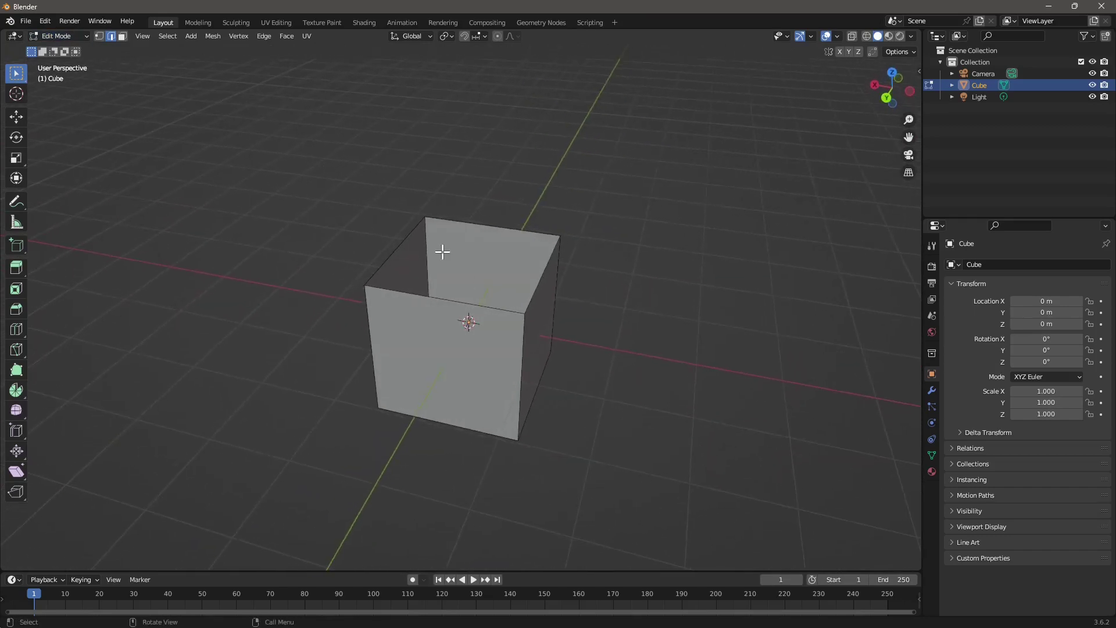
{"action": "left_click", "coordinate": [57, 36]}
{"action": "left_click", "coordinate": [54, 64]}
{"action": "left_click", "coordinate": [419, 219]}
{"action": "left_click", "coordinate": [20, 117]}
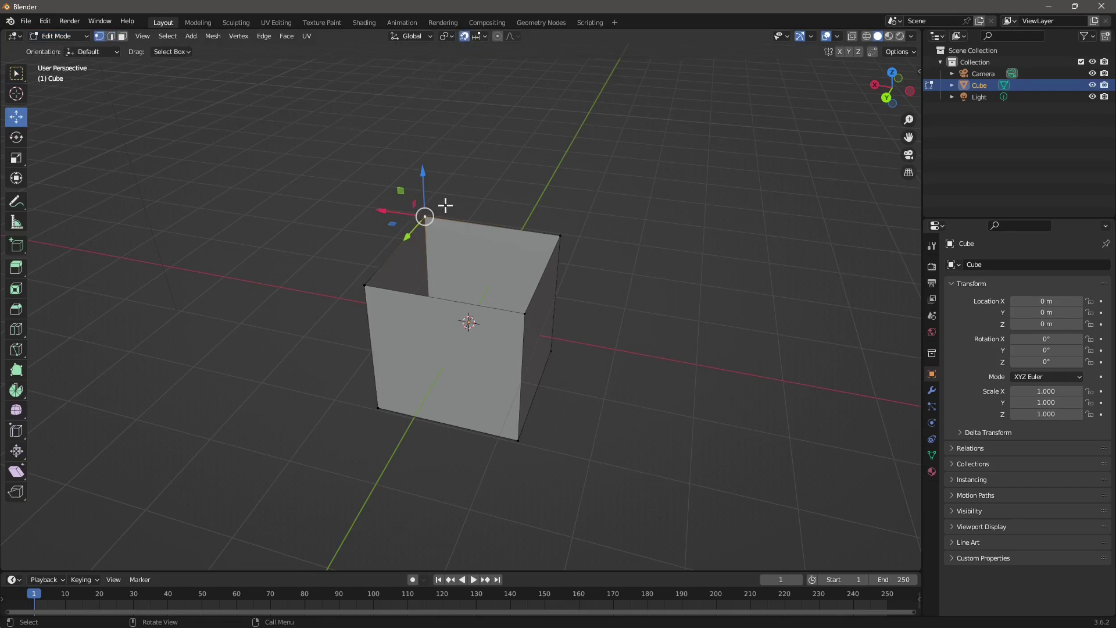
{"action": "left_click_drag", "start_coordinate": [397, 210], "coordinate": [538, 229]}
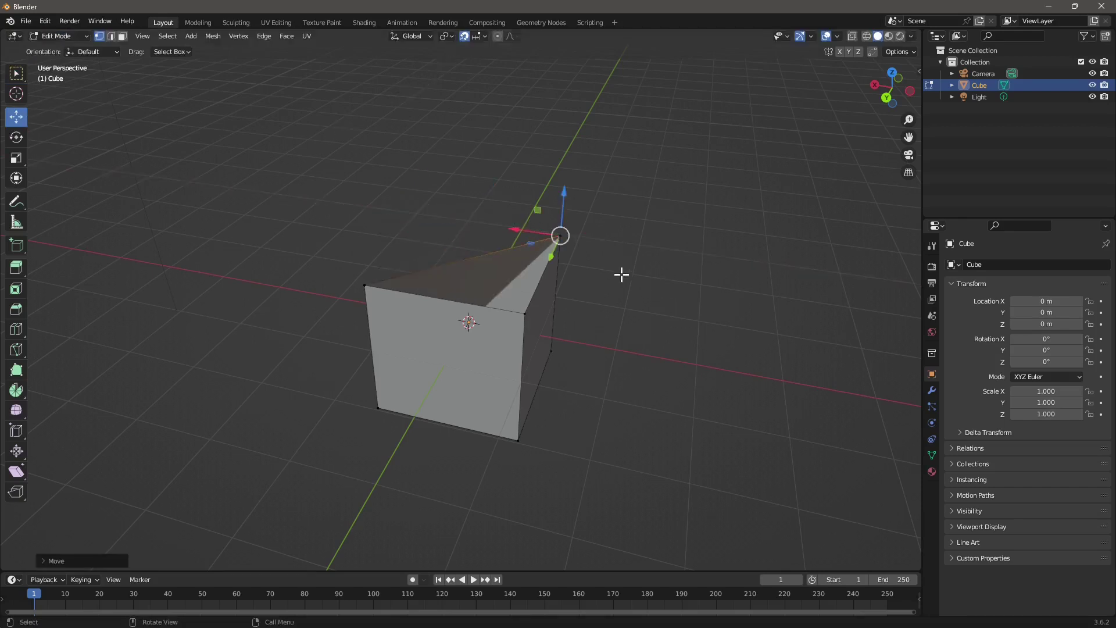
Step: Move the matching front corner vertex of the open top along X onto the adjacent front corner, and deselect it
{"action": "middle_click_drag", "start_coordinate": [620, 274], "coordinate": [383, 279]}
{"action": "left_click", "coordinate": [386, 284]}
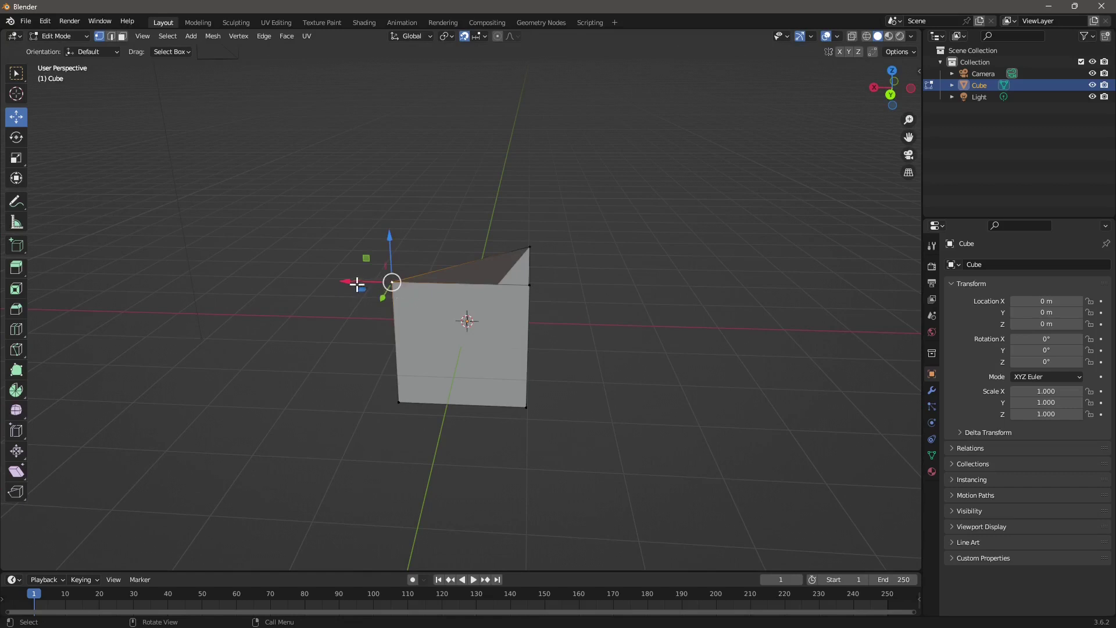
{"action": "left_click_drag", "start_coordinate": [356, 285], "coordinate": [519, 299]}
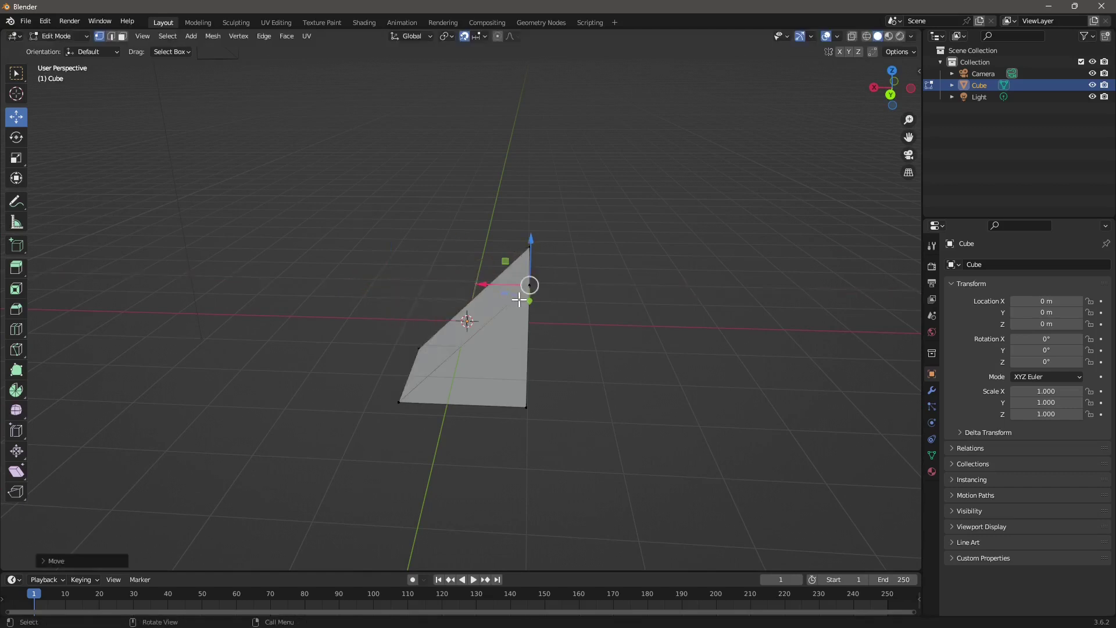
{"action": "left_click", "coordinate": [628, 375]}
Step: Switch to edge selection and select all non-manifold edges of the wedge by trait
{"action": "middle_click_drag", "start_coordinate": [628, 375], "coordinate": [505, 236]}
{"action": "left_click", "coordinate": [509, 229]}
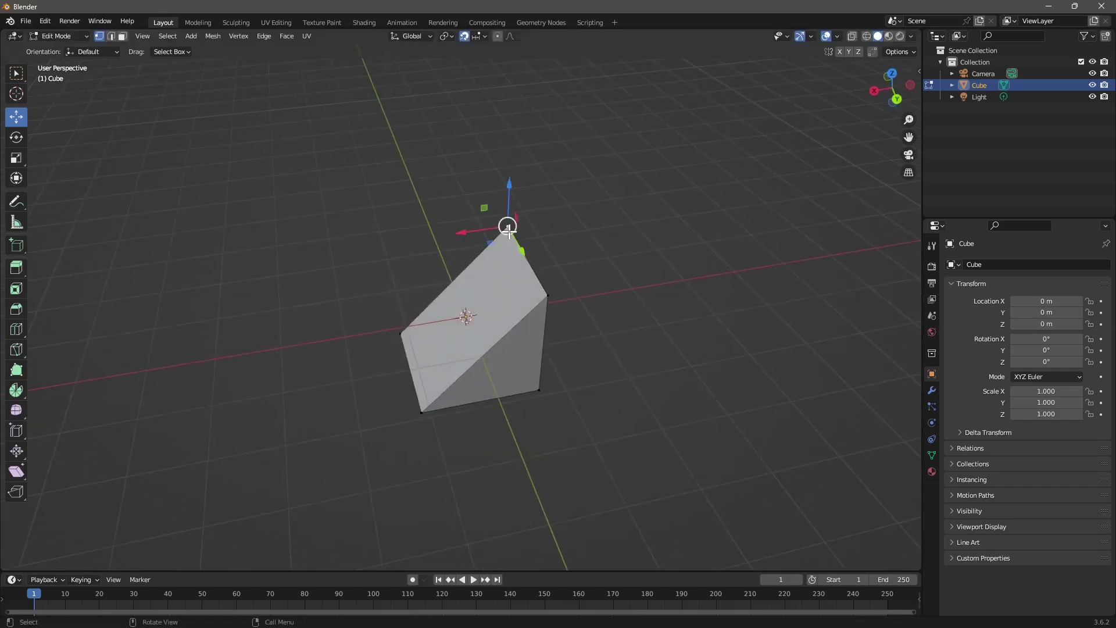
{"action": "left_click", "coordinate": [110, 36]}
{"action": "left_click", "coordinate": [531, 257]}
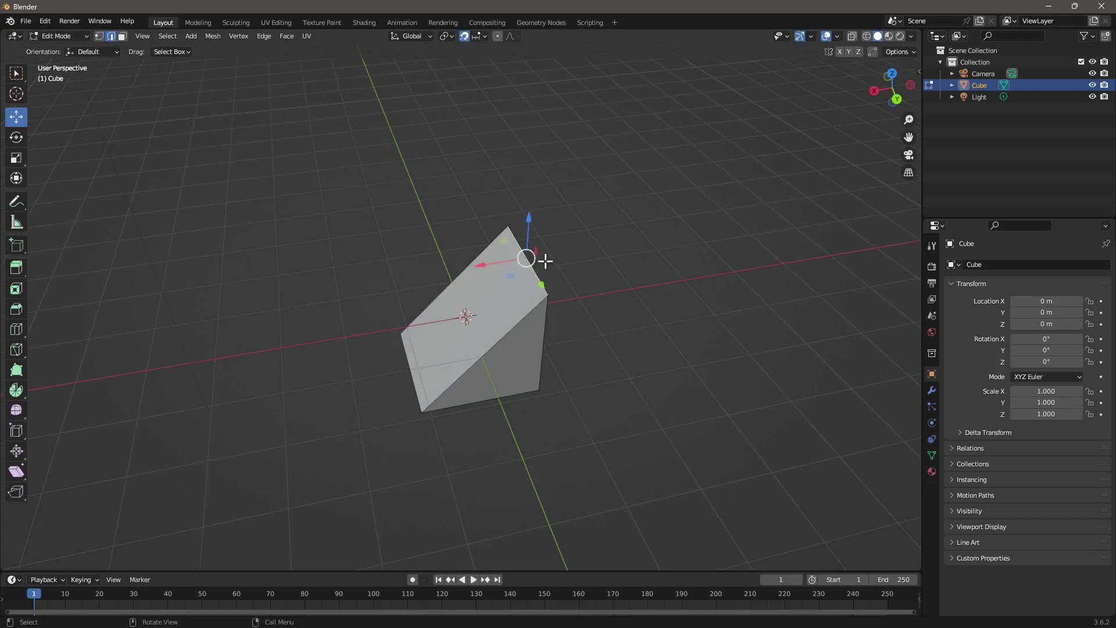
{"action": "middle_click_drag", "start_coordinate": [677, 282], "coordinate": [527, 382]}
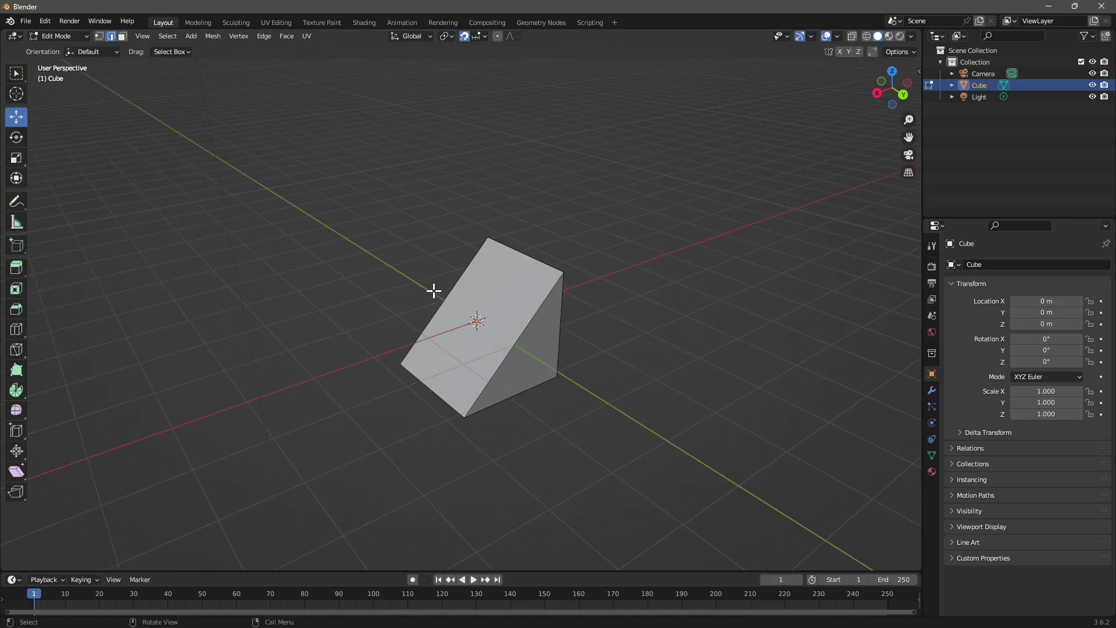
{"action": "left_click", "coordinate": [167, 36]}
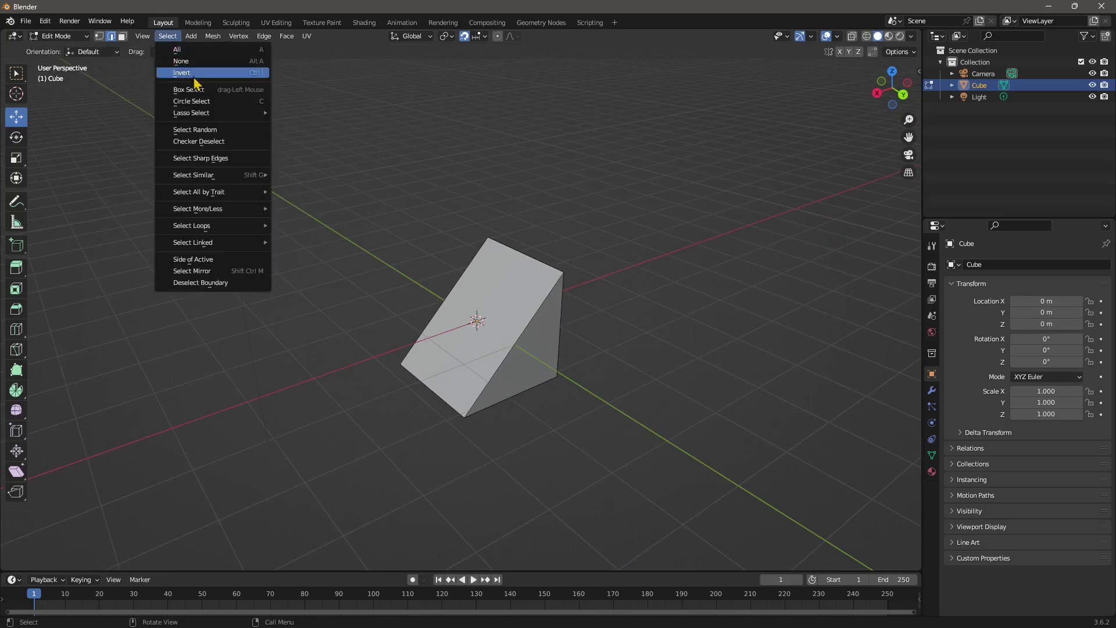
{"action": "mouse_move", "coordinate": [228, 200]}
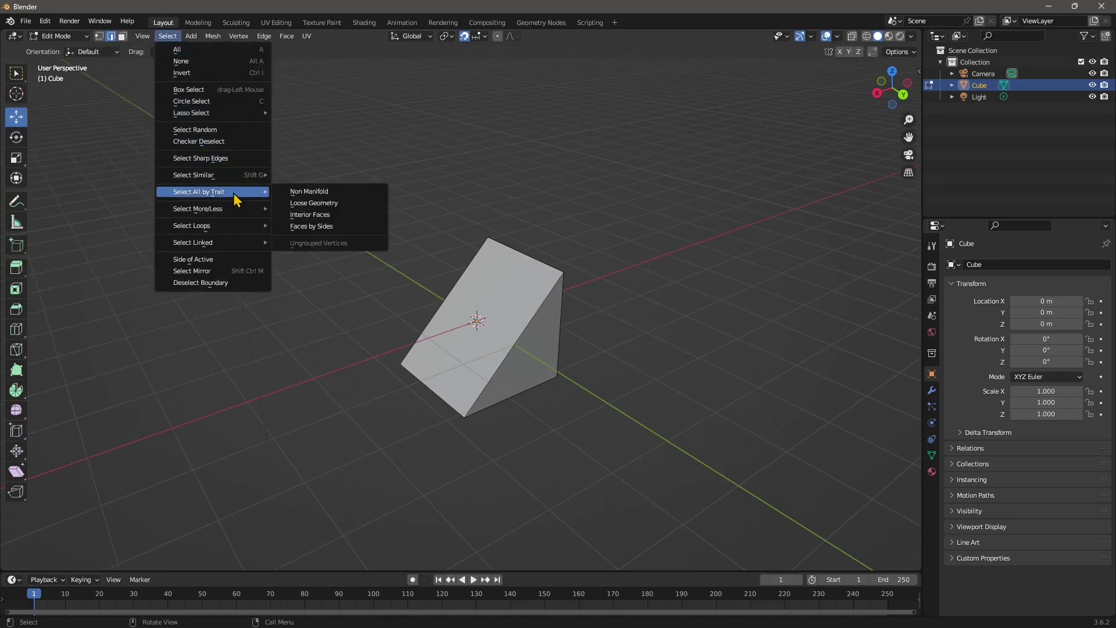
{"action": "left_click", "coordinate": [312, 193]}
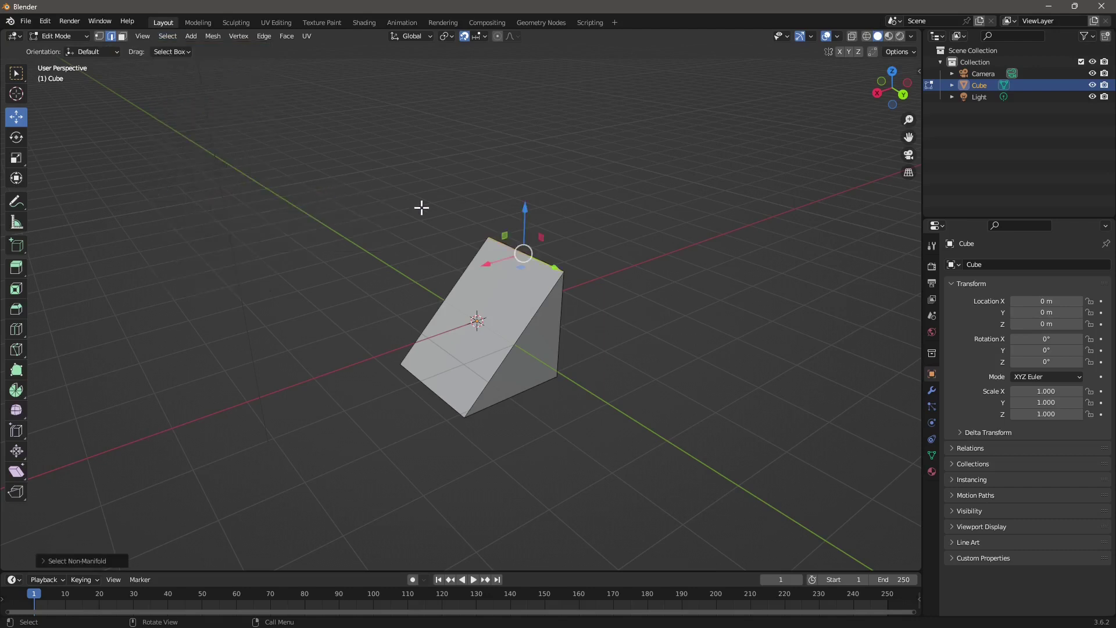
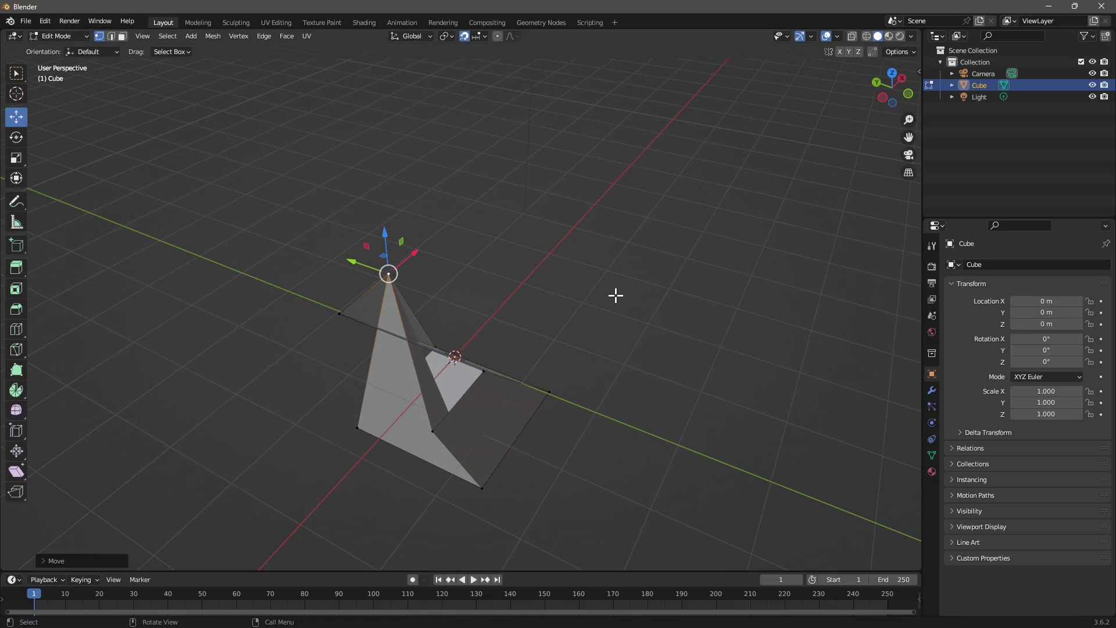
Step: Select the two upper rear vertices of the opened wedge and merge them at the first selected vertex
{"action": "middle_click_drag", "start_coordinate": [410, 250], "coordinate": [587, 407]}
{"action": "middle_click_drag", "start_coordinate": [620, 291], "coordinate": [652, 287]}
{"action": "left_click", "coordinate": [584, 260]}
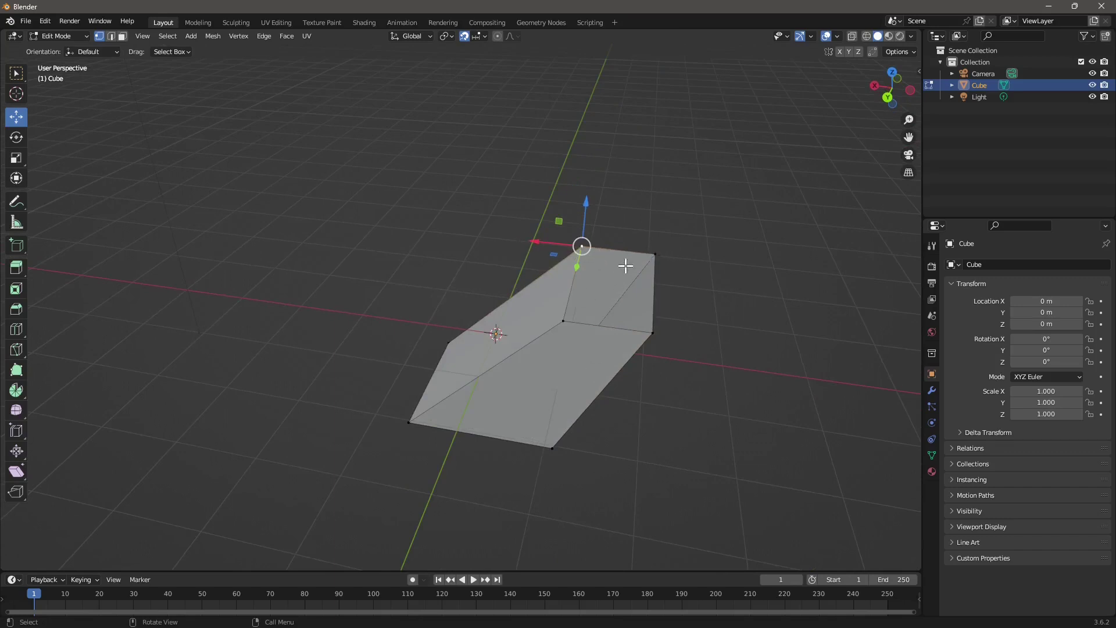
{"action": "left_click", "coordinate": [619, 225]}
{"action": "left_click", "coordinate": [582, 245]}
{"action": "left_click", "coordinate": [655, 254], "text": "shift"}
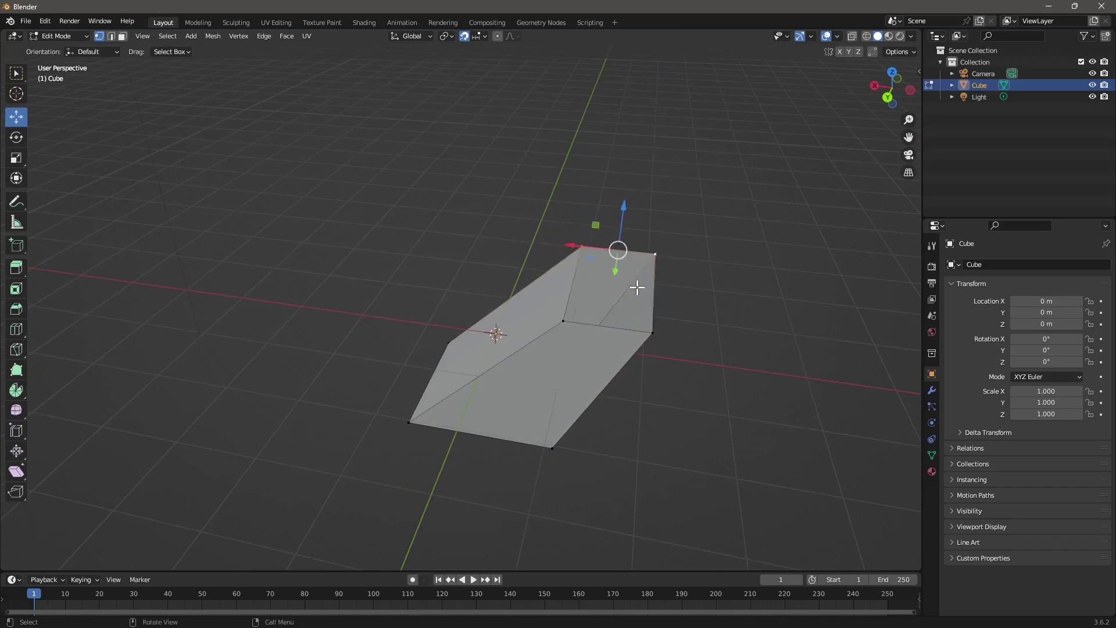
{"action": "right_click", "coordinate": [580, 248]}
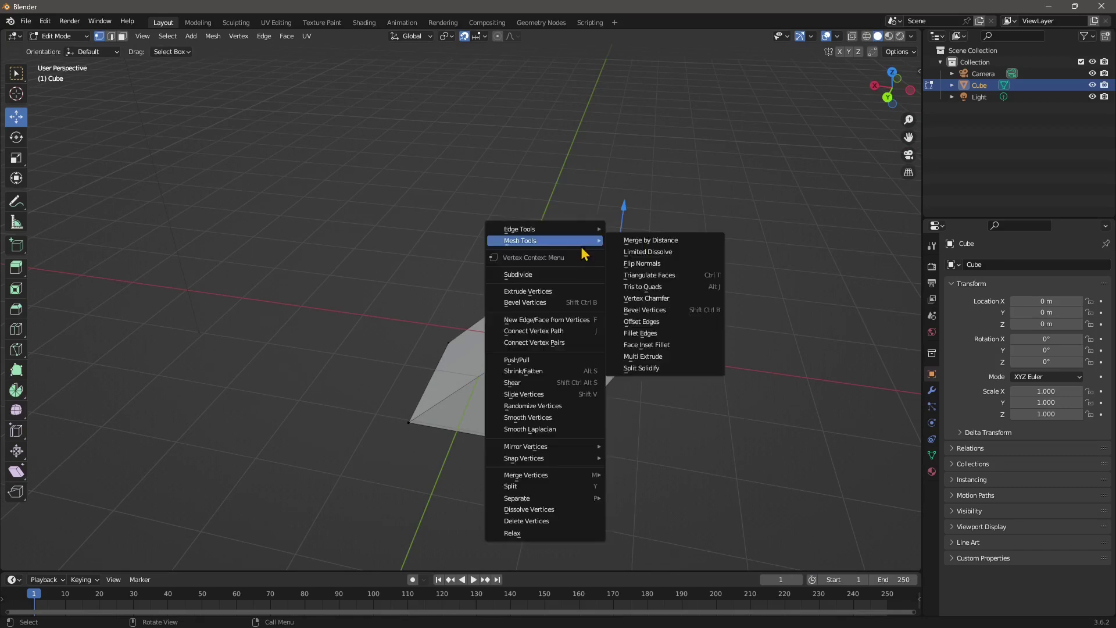
{"action": "mouse_move", "coordinate": [548, 476]}
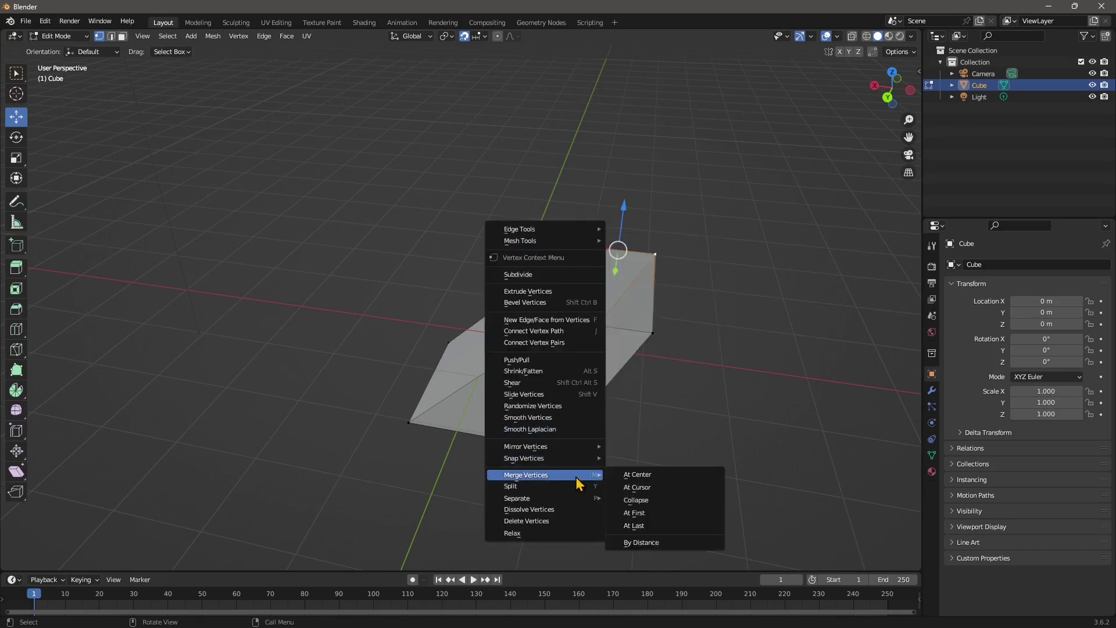
{"action": "left_click", "coordinate": [634, 513]}
Step: Add the wedge's other upper front vertex to the selection and merge the pair at the last selected vertex
{"action": "middle_click_drag", "start_coordinate": [590, 256], "coordinate": [663, 303]}
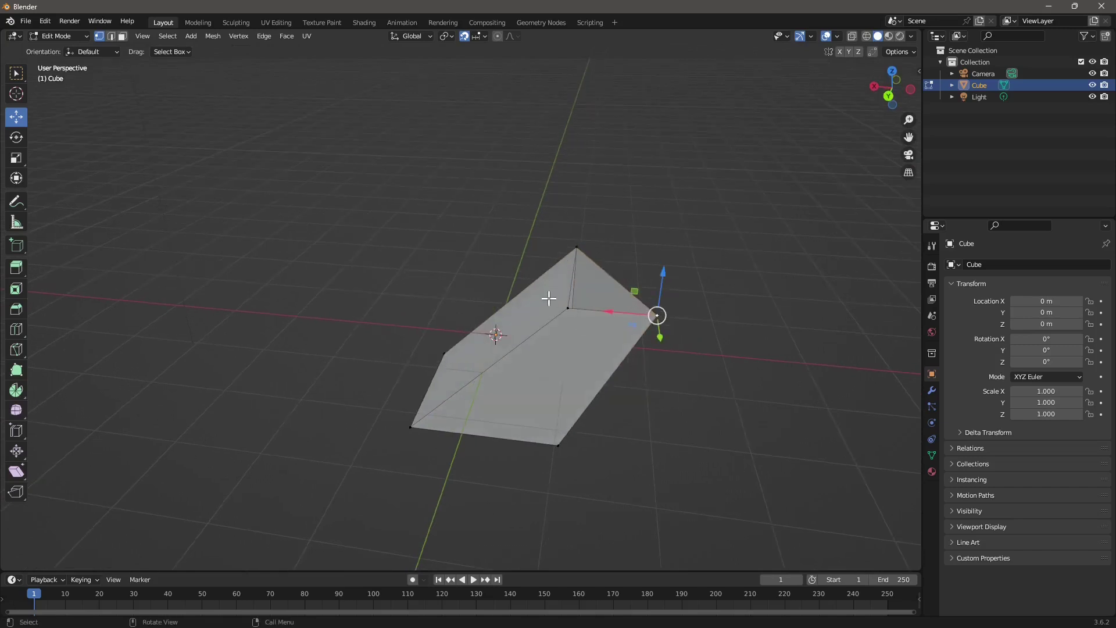
{"action": "left_click", "coordinate": [569, 310], "text": "shift"}
{"action": "right_click", "coordinate": [568, 310]}
{"action": "mouse_move", "coordinate": [567, 312]}
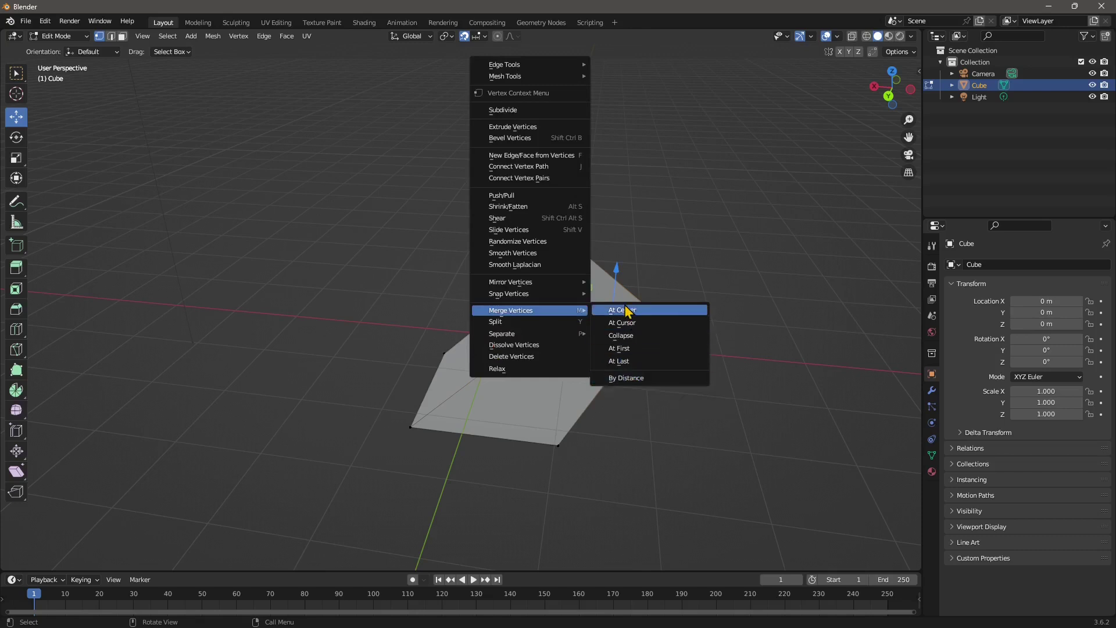
{"action": "left_click", "coordinate": [618, 361]}
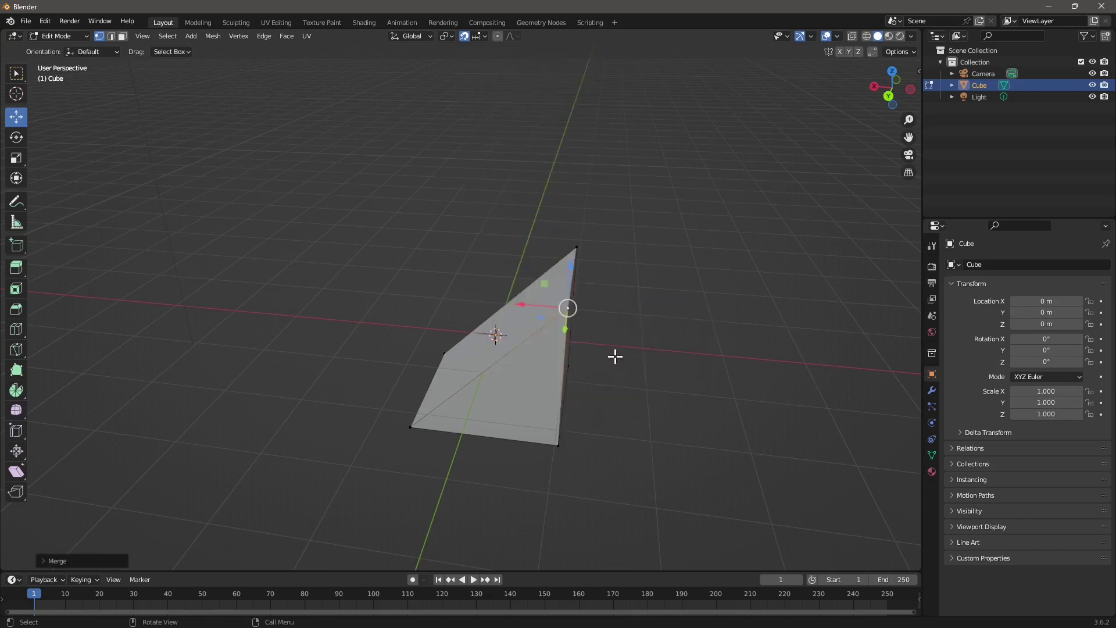
Step: Select all non-manifold vertices by trait to check the merged wedge
{"action": "middle_click_drag", "start_coordinate": [602, 414], "coordinate": [575, 401]}
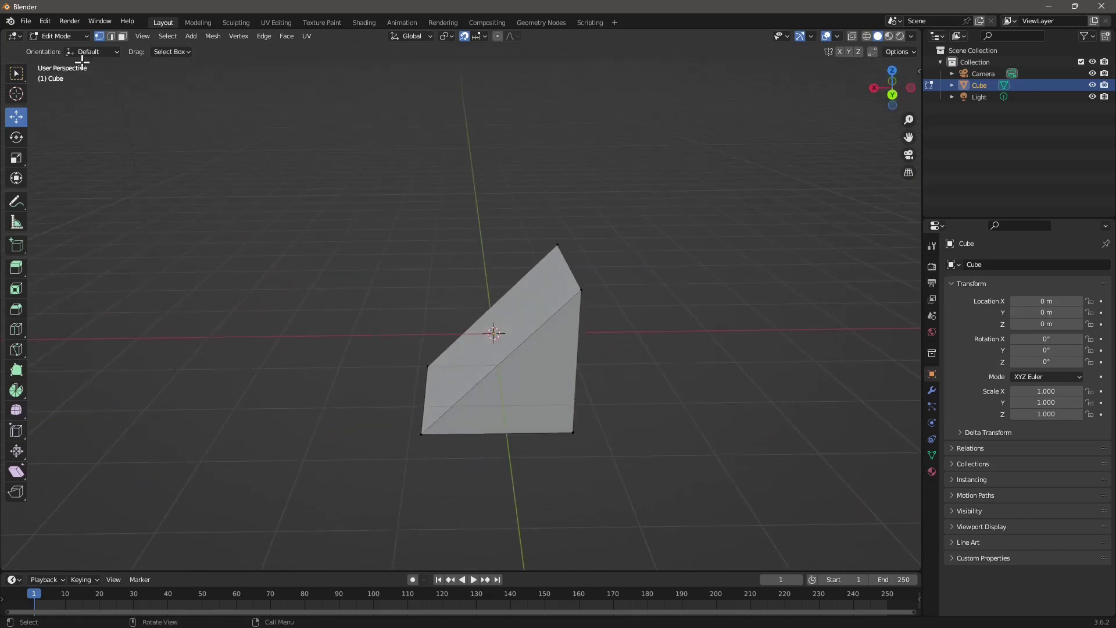
{"action": "left_click", "coordinate": [168, 36]}
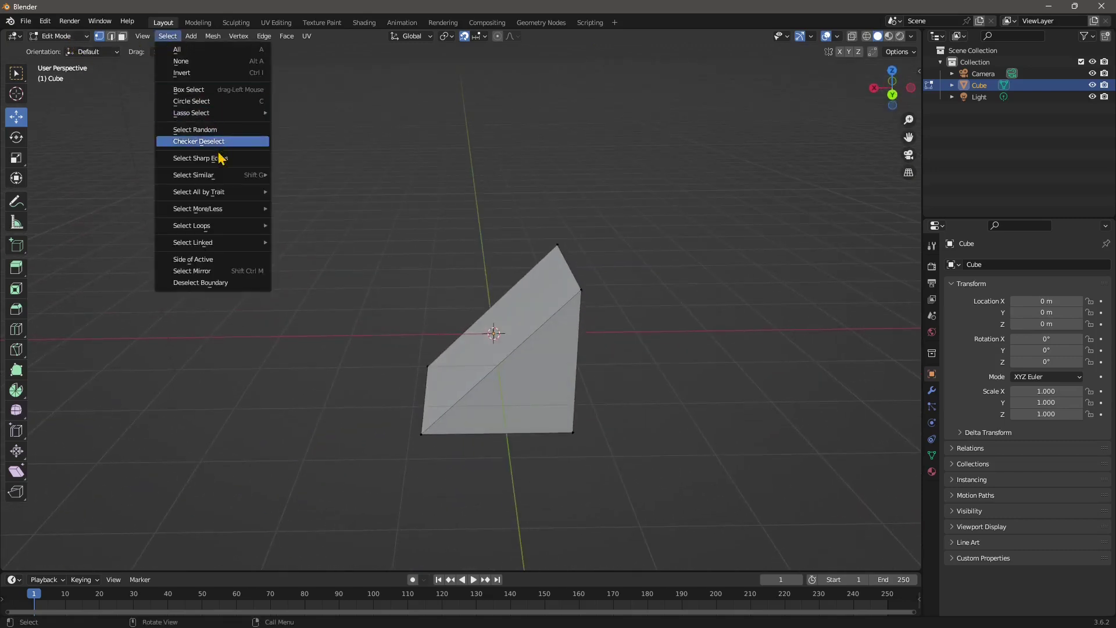
{"action": "mouse_move", "coordinate": [221, 180]}
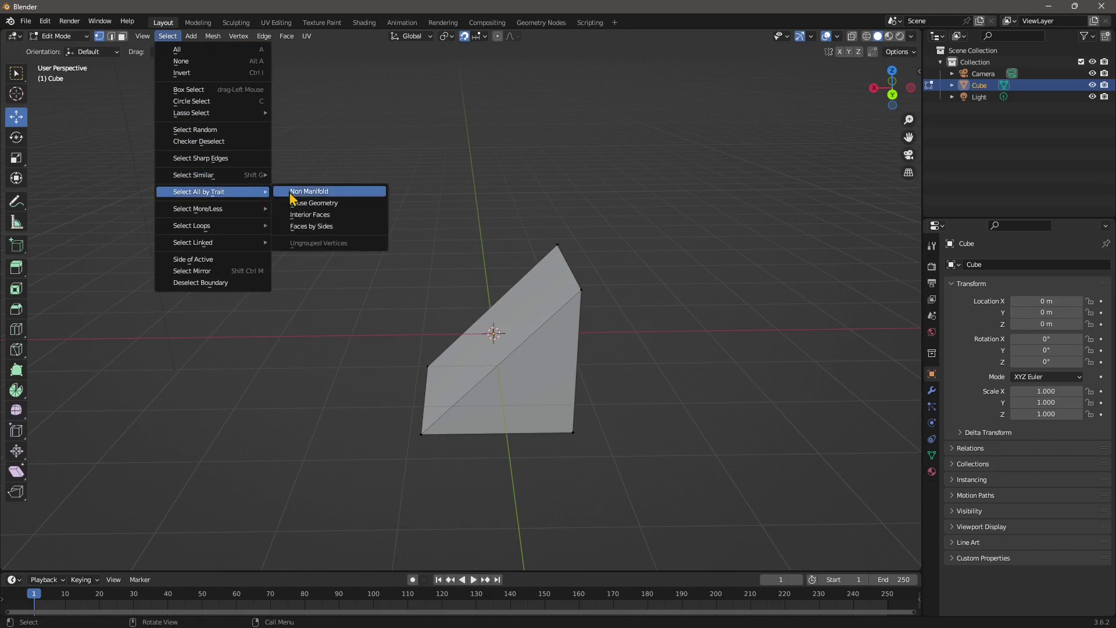
{"action": "left_click", "coordinate": [299, 191]}
{"action": "middle_click_drag", "start_coordinate": [300, 191], "coordinate": [174, 90]}
Step: Switch to edge selection and repeat the non-manifold selection by trait on the merged wedge
{"action": "left_click", "coordinate": [111, 36]}
{"action": "middle_click_drag", "start_coordinate": [387, 209], "coordinate": [182, 59]}
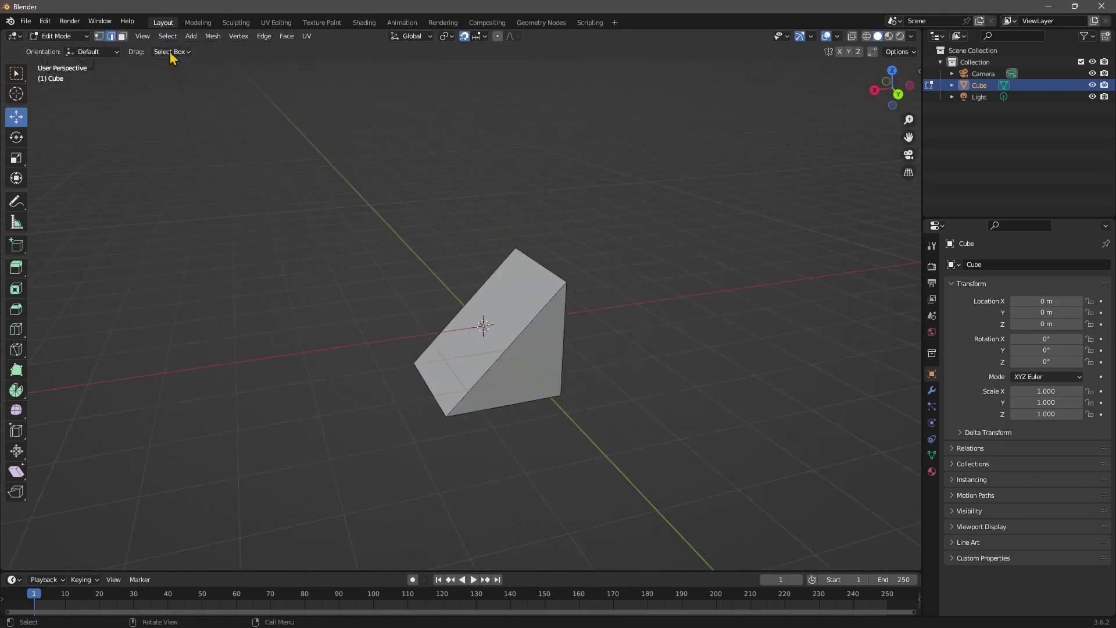
{"action": "left_click", "coordinate": [167, 36]}
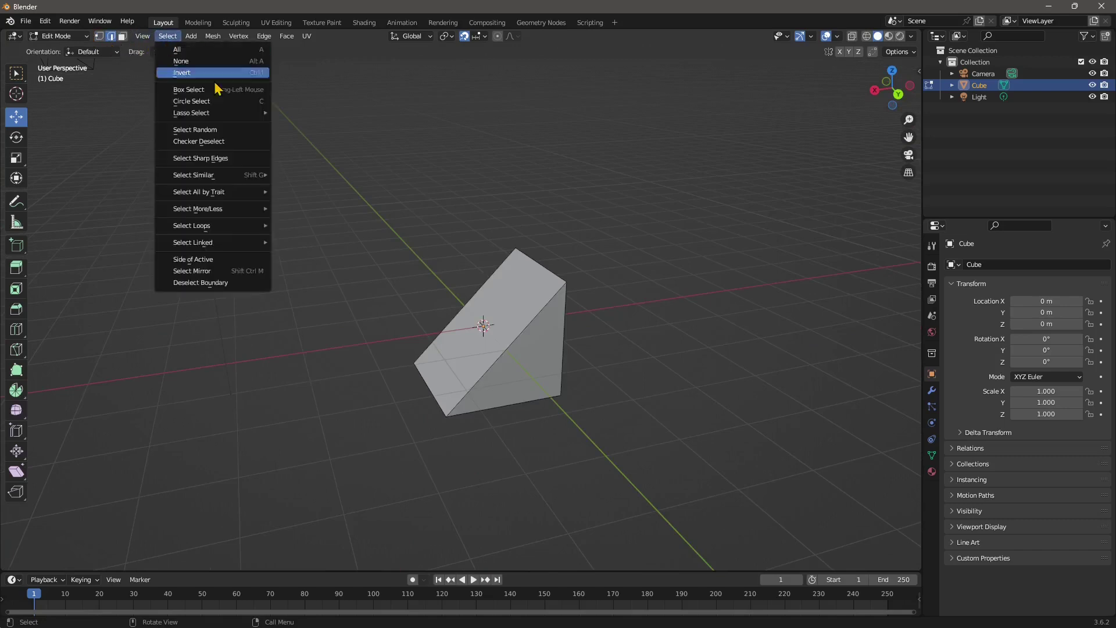
{"action": "mouse_move", "coordinate": [256, 192]}
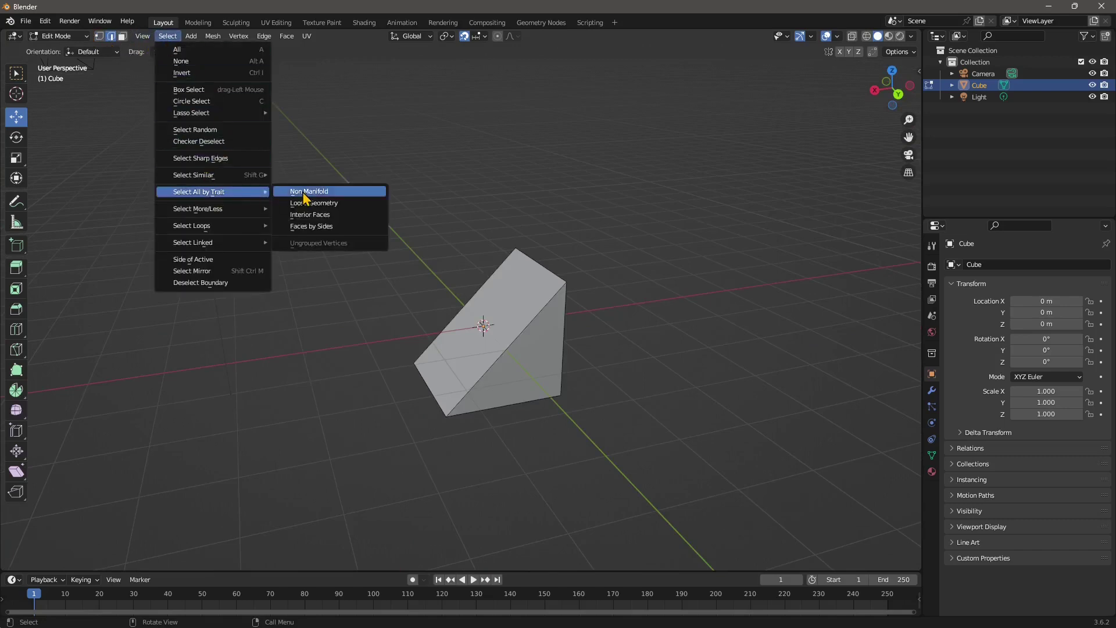
{"action": "left_click", "coordinate": [298, 192]}
{"action": "middle_click_drag", "start_coordinate": [623, 267], "coordinate": [549, 277]}
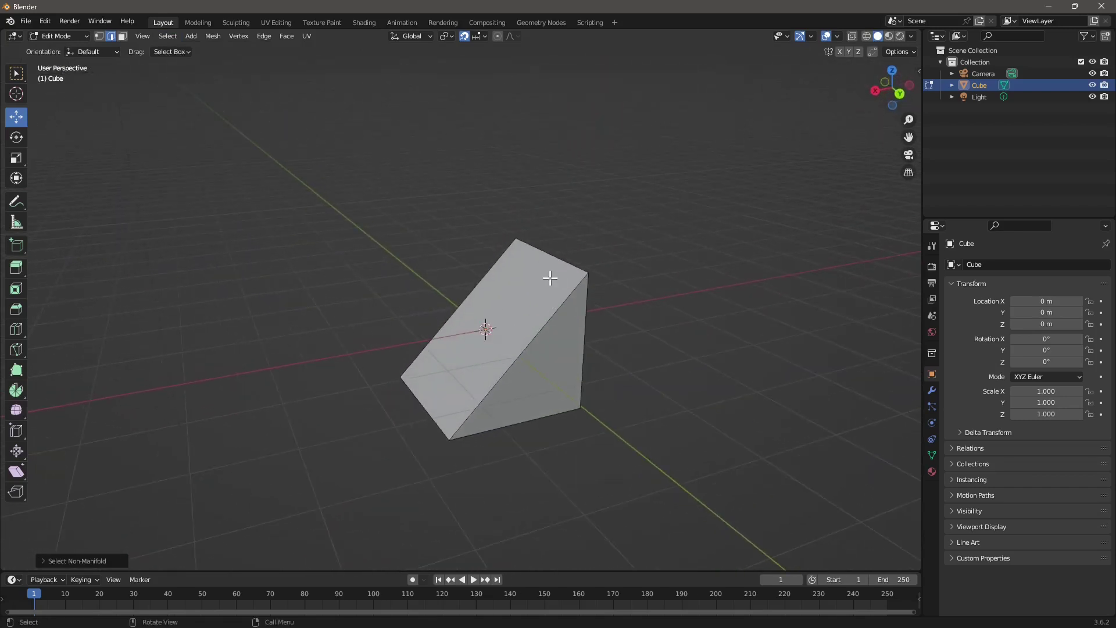
Step: Select the wedge's top edge and extrude it diagonally upward into a single-face flap
{"action": "left_click", "coordinate": [588, 273]}
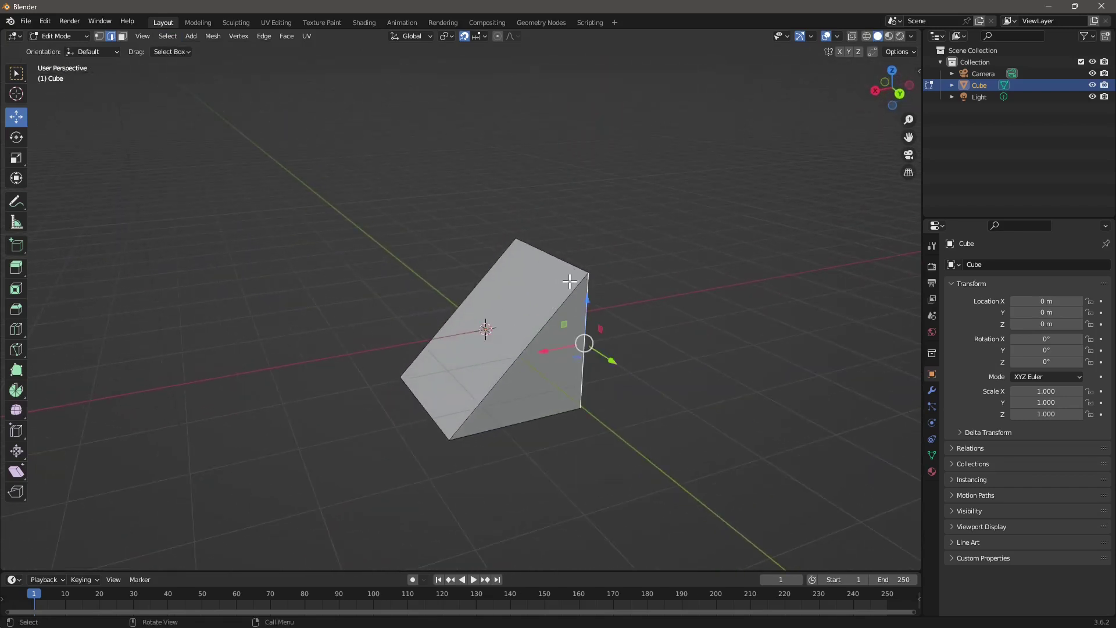
{"action": "middle_click_drag", "start_coordinate": [595, 306], "coordinate": [590, 297]}
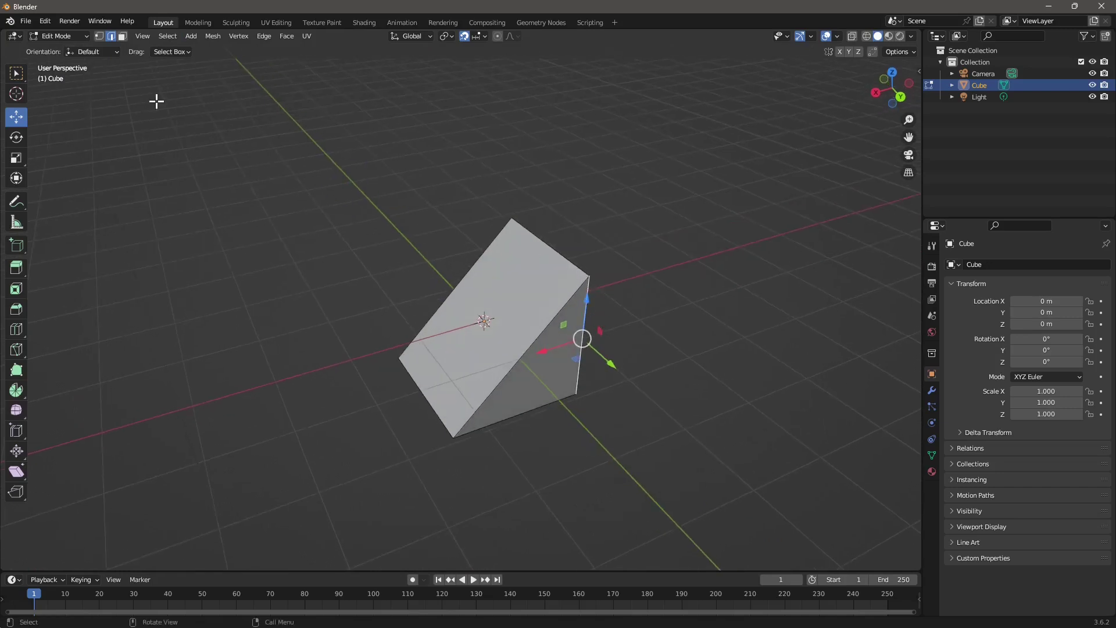
{"action": "left_click", "coordinate": [545, 246]}
{"action": "middle_click_drag", "start_coordinate": [508, 329], "coordinate": [241, 330]}
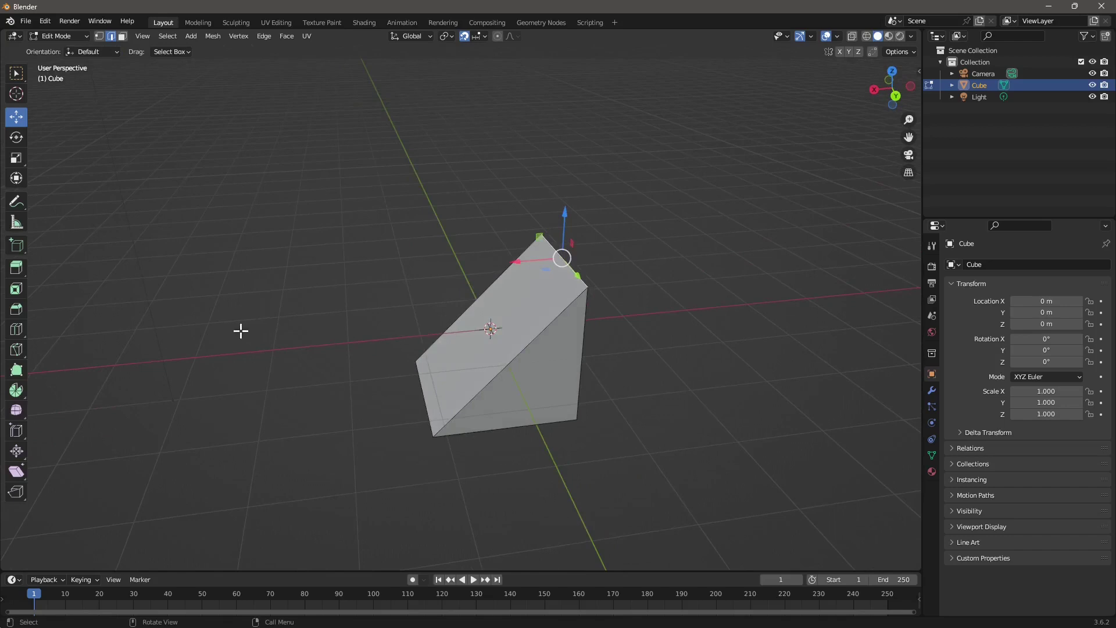
{"action": "left_click", "coordinate": [12, 269]}
{"action": "left_click_drag", "start_coordinate": [581, 217], "coordinate": [661, 140]}
{"action": "middle_click_drag", "start_coordinate": [599, 418], "coordinate": [503, 227]}
{"action": "middle_click_drag", "start_coordinate": [590, 237], "coordinate": [564, 323]}
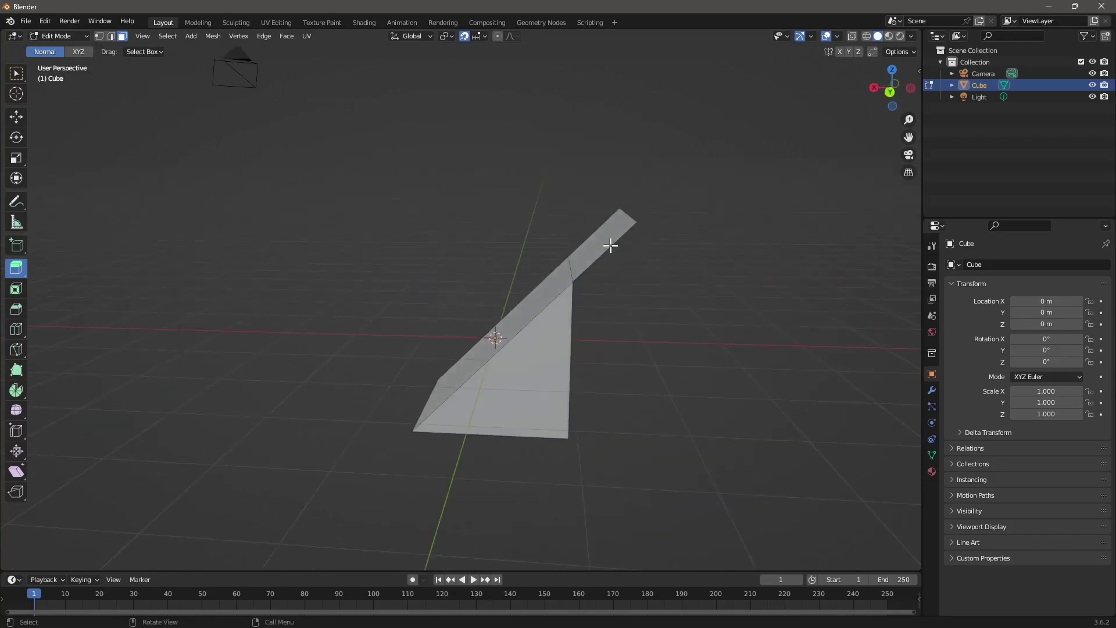
Step: Switch to edge selection and select all non-manifold edges by trait to check the extruded flap
{"action": "left_click", "coordinate": [605, 244]}
{"action": "middle_click_drag", "start_coordinate": [511, 378], "coordinate": [639, 326]}
{"action": "left_click", "coordinate": [638, 326]}
{"action": "left_click", "coordinate": [174, 36]}
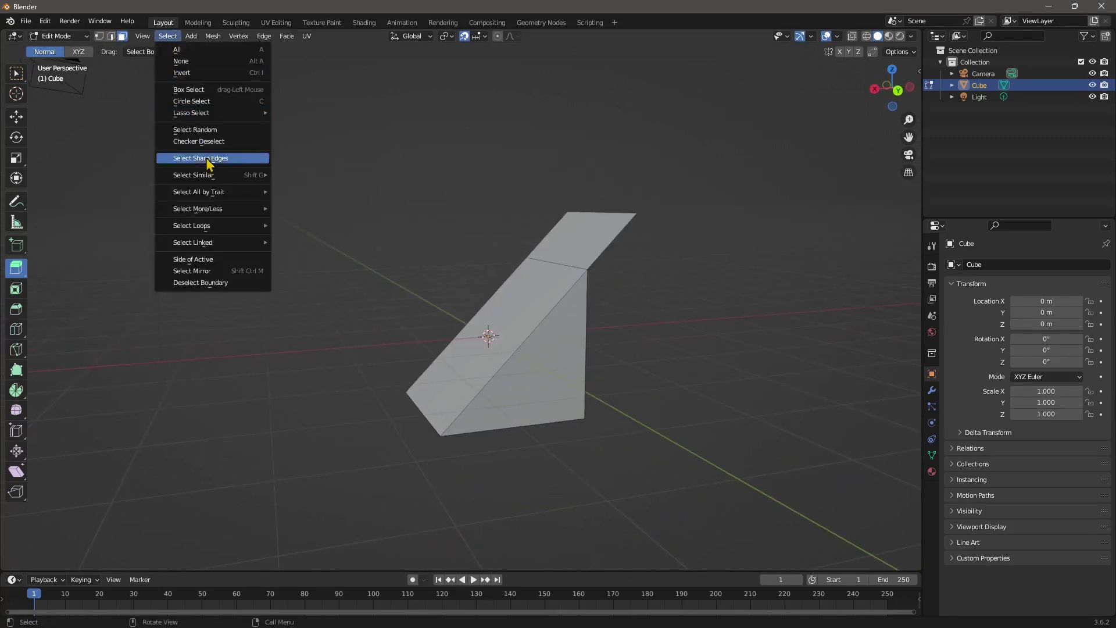
{"action": "mouse_move", "coordinate": [202, 196]}
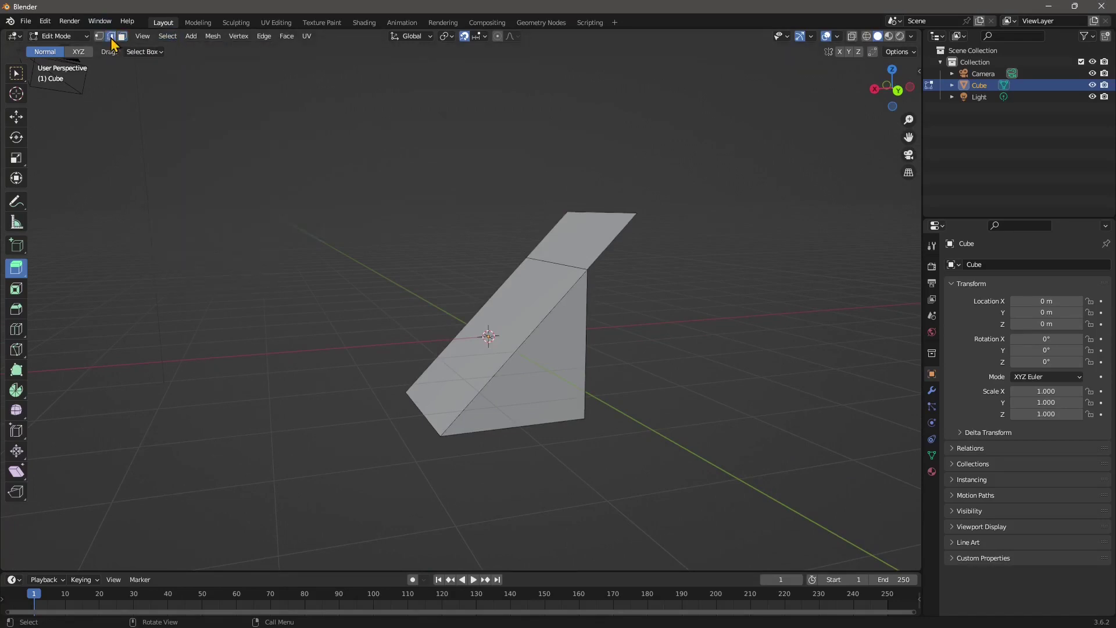
{"action": "left_click", "coordinate": [167, 36]}
{"action": "mouse_move", "coordinate": [217, 195]}
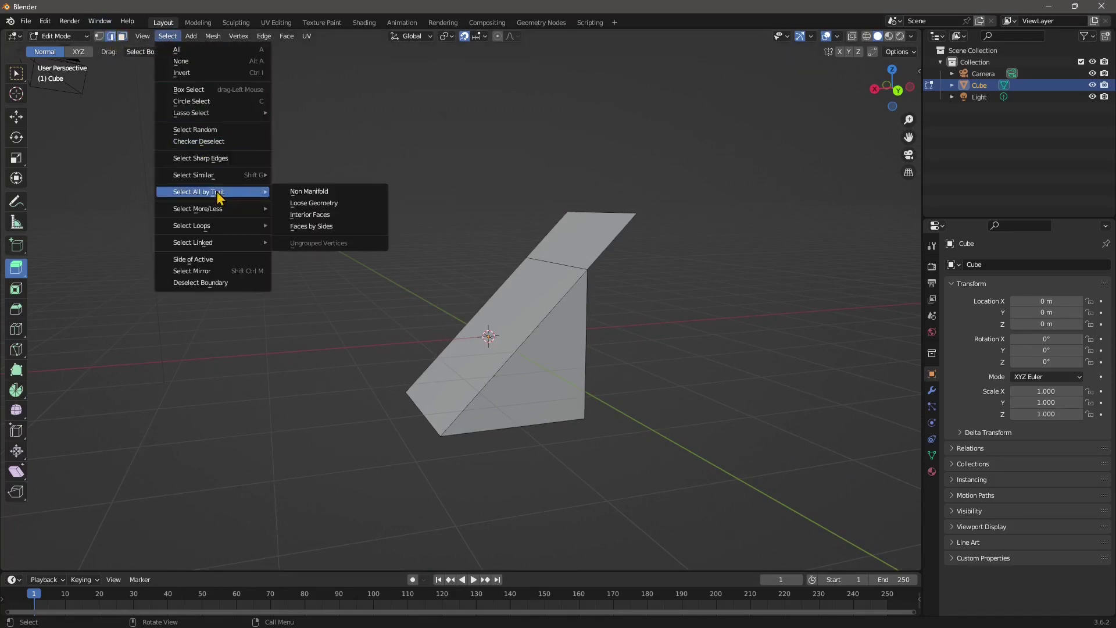
{"action": "left_click", "coordinate": [309, 191]}
{"action": "middle_click_drag", "start_coordinate": [701, 335], "coordinate": [371, 186]}
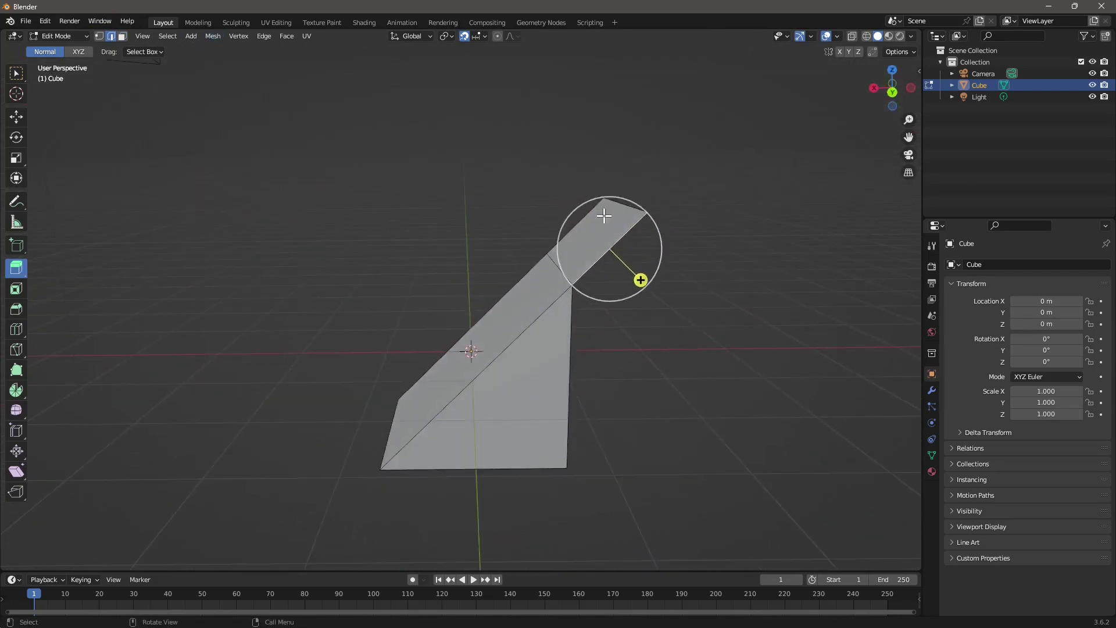
Step: Switch to face selection and extrude the flap face into a block above the wedge
{"action": "left_click", "coordinate": [168, 36]}
{"action": "middle_click_drag", "start_coordinate": [550, 217], "coordinate": [581, 263]}
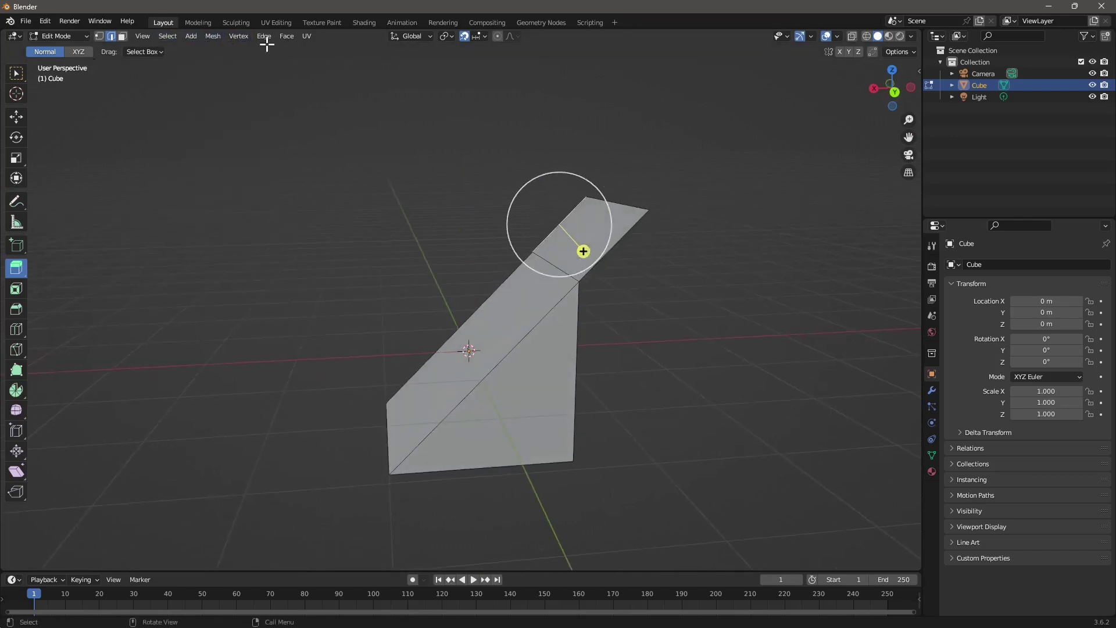
{"action": "left_click", "coordinate": [123, 37]}
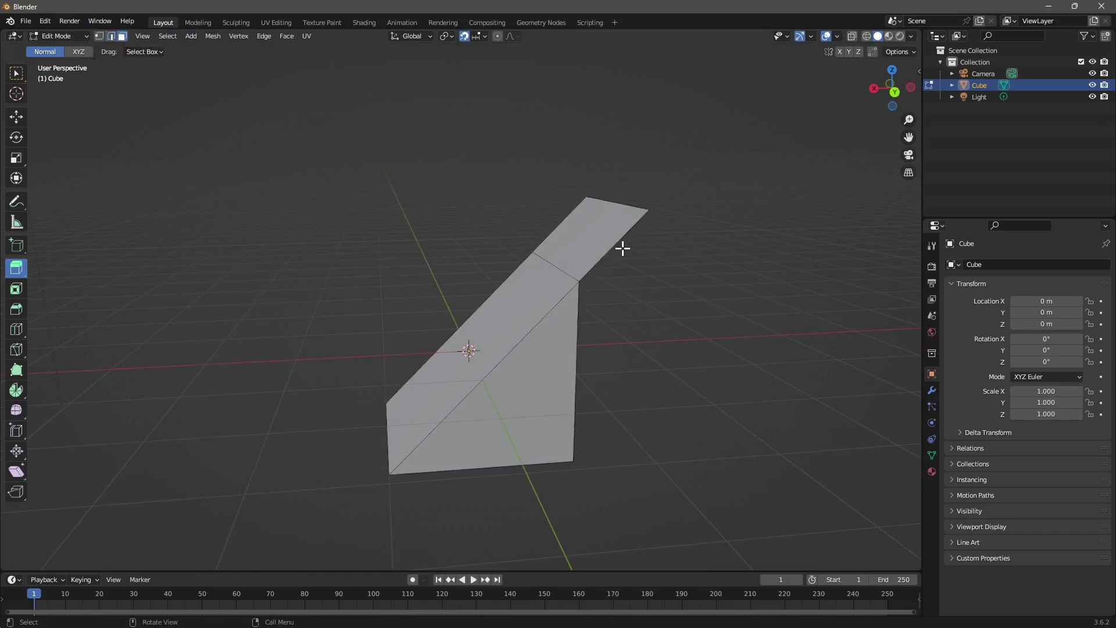
{"action": "left_click", "coordinate": [599, 236]}
{"action": "left_click_drag", "start_coordinate": [611, 262], "coordinate": [574, 238]}
{"action": "middle_click_drag", "start_coordinate": [611, 309], "coordinate": [468, 106]}
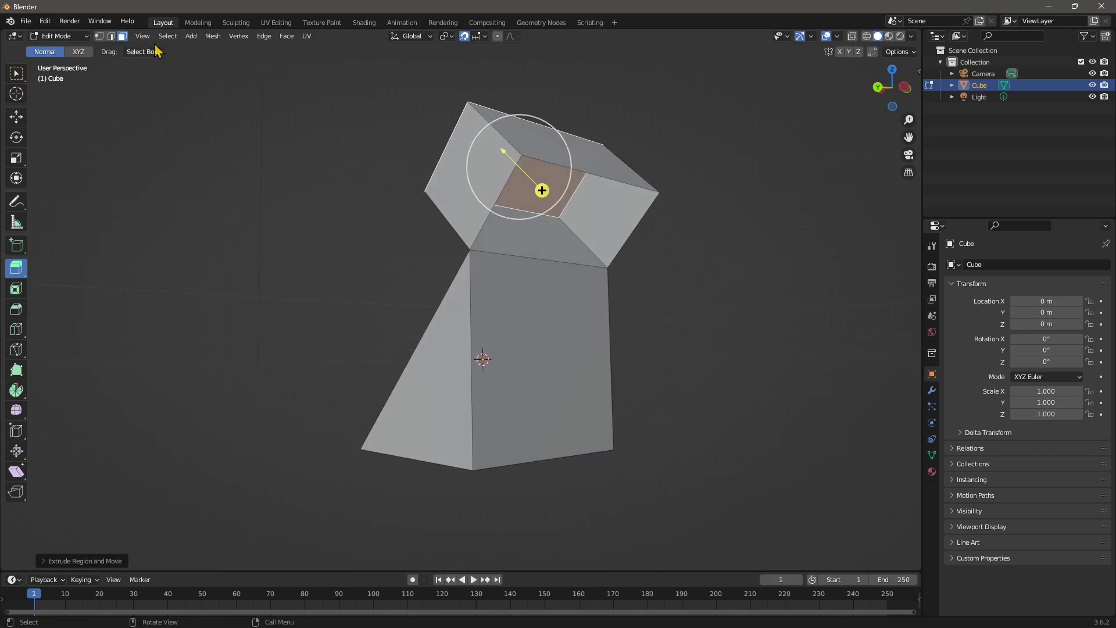
Step: Select the edges around the block's open side and close it with New Face from Edges
{"action": "left_click", "coordinate": [111, 36]}
{"action": "left_click", "coordinate": [257, 199]}
{"action": "left_click", "coordinate": [569, 162]}
{"action": "left_click", "coordinate": [508, 178], "text": "shift"}
{"action": "left_click", "coordinate": [506, 255], "text": "shift"}
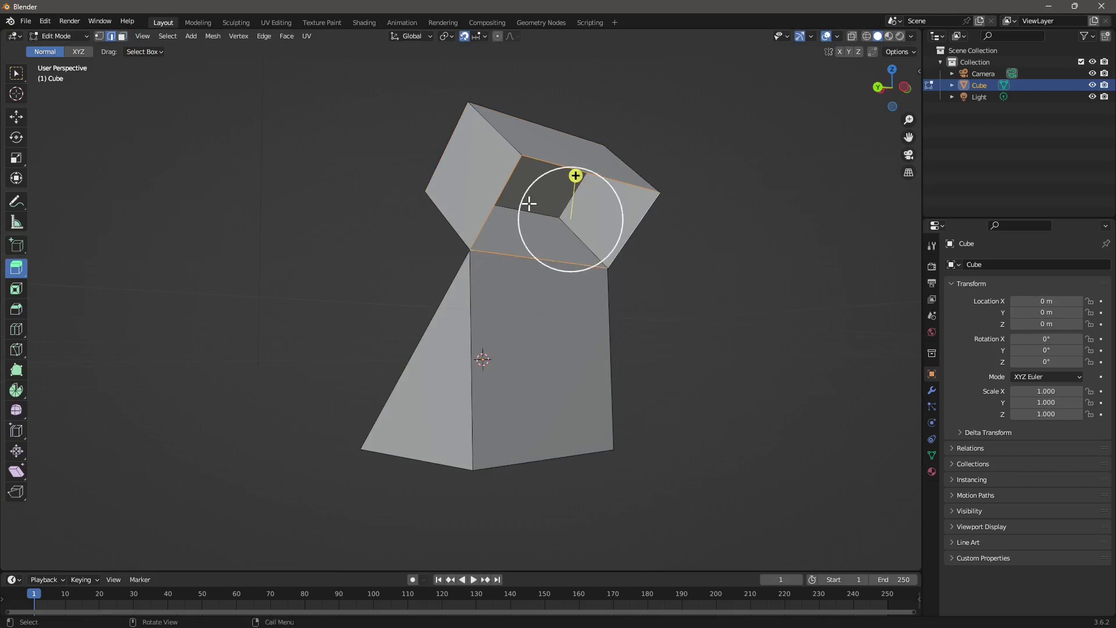
{"action": "right_click", "coordinate": [538, 163]}
{"action": "mouse_move", "coordinate": [540, 161]}
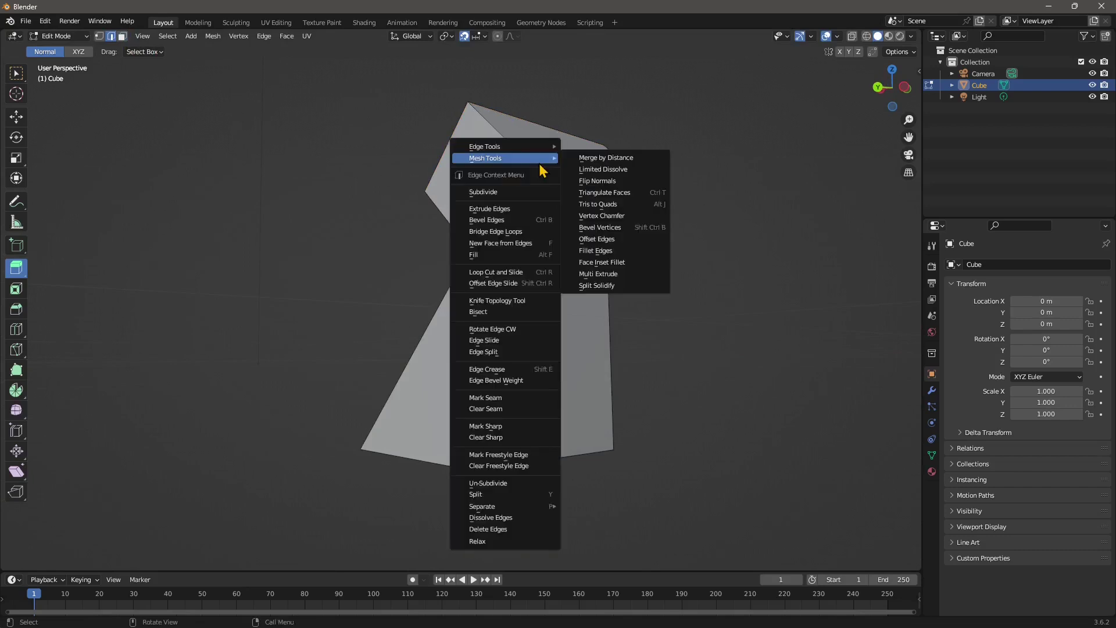
{"action": "left_click", "coordinate": [515, 245]}
{"action": "middle_click_drag", "start_coordinate": [671, 226], "coordinate": [273, 199]}
Step: Select all non-manifold edges by trait and inspect the edge shared by the block and the wedge
{"action": "left_click", "coordinate": [167, 36]}
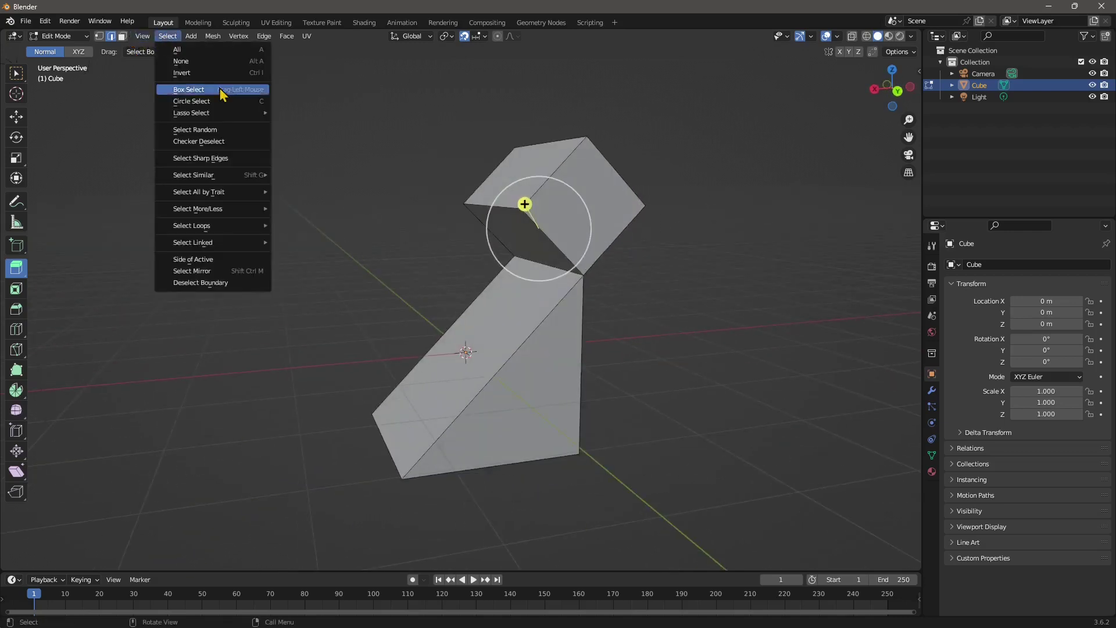
{"action": "mouse_move", "coordinate": [231, 192]}
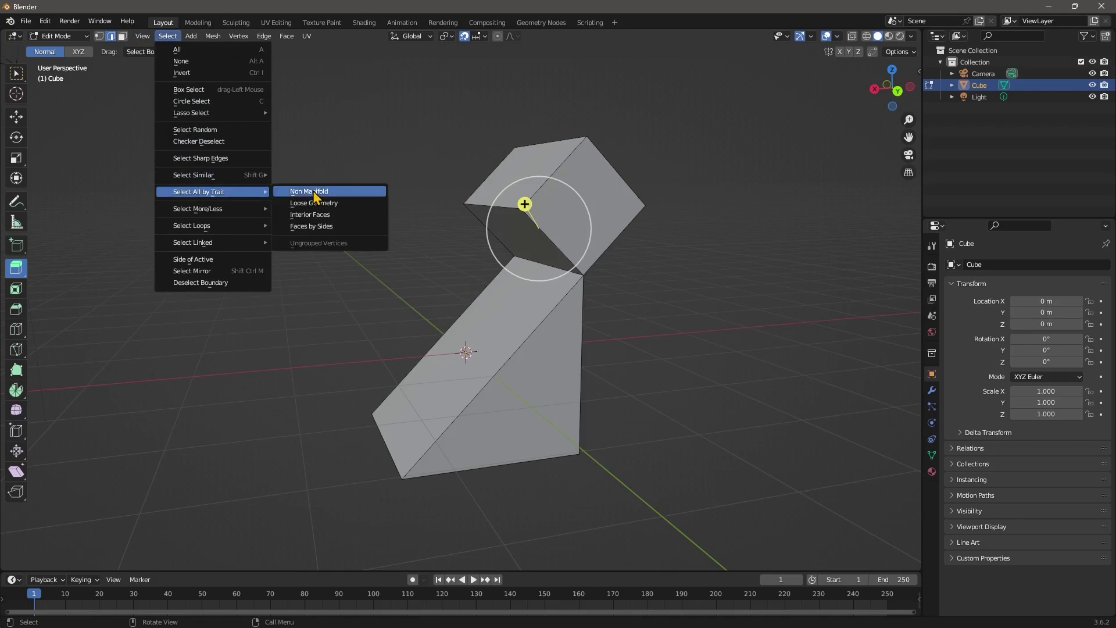
{"action": "left_click", "coordinate": [317, 191]}
{"action": "middle_click_drag", "start_coordinate": [316, 192], "coordinate": [437, 273]}
{"action": "middle_click_drag", "start_coordinate": [448, 224], "coordinate": [534, 206]}
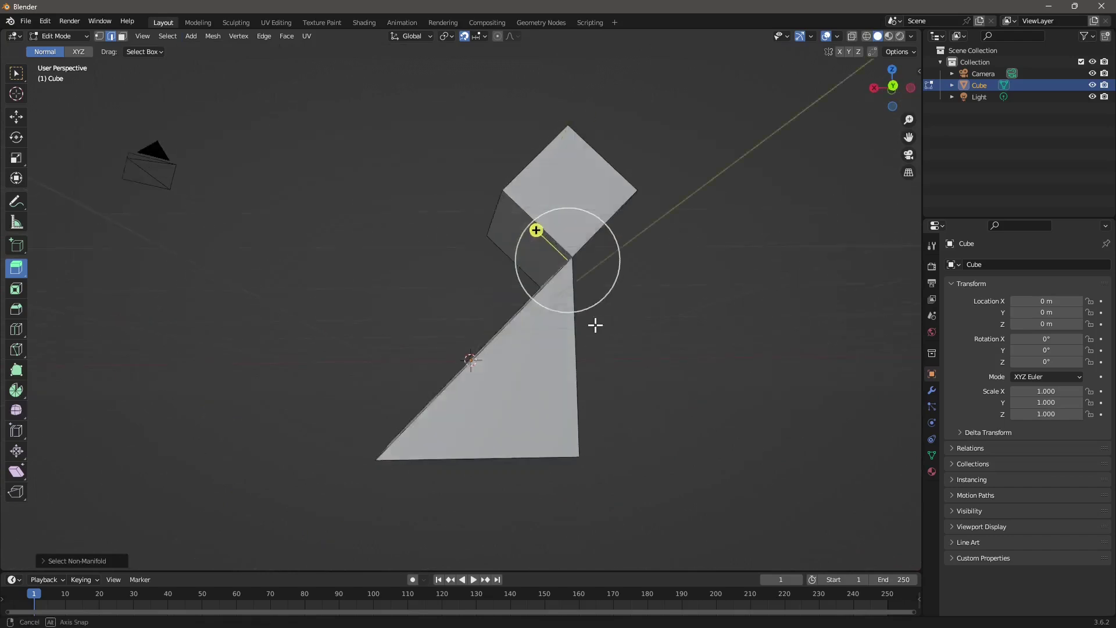
{"action": "middle_click_drag", "start_coordinate": [590, 322], "coordinate": [500, 256]}
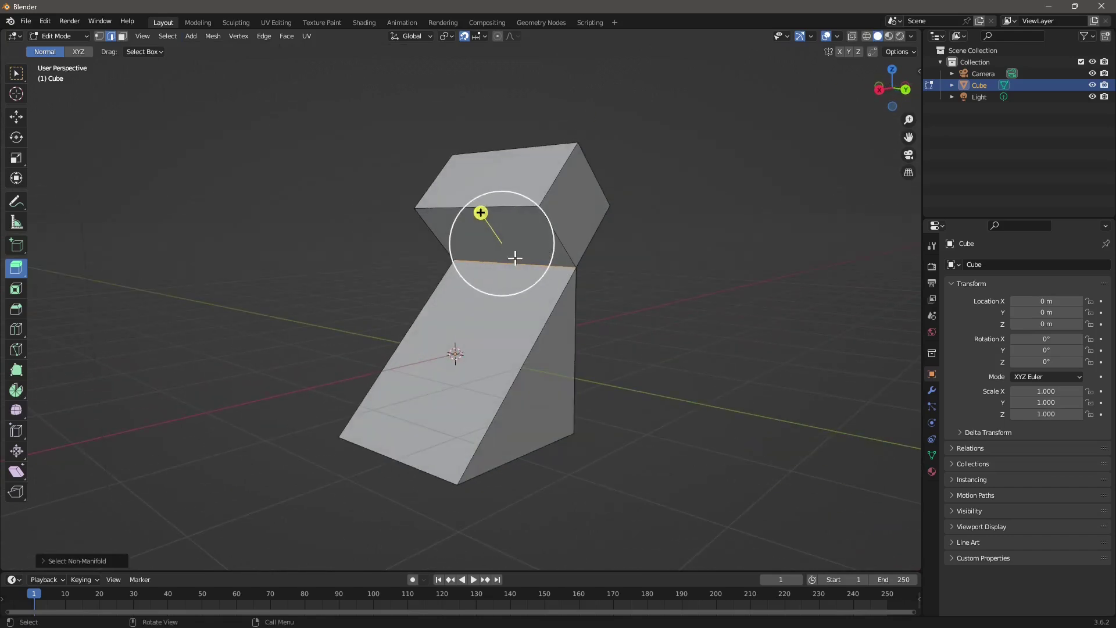
{"action": "middle_click_drag", "start_coordinate": [627, 334], "coordinate": [581, 320]}
Step: Select the upper block's faces and separate the selection from the wedge
{"action": "left_click", "coordinate": [122, 36]}
{"action": "left_click", "coordinate": [493, 248]}
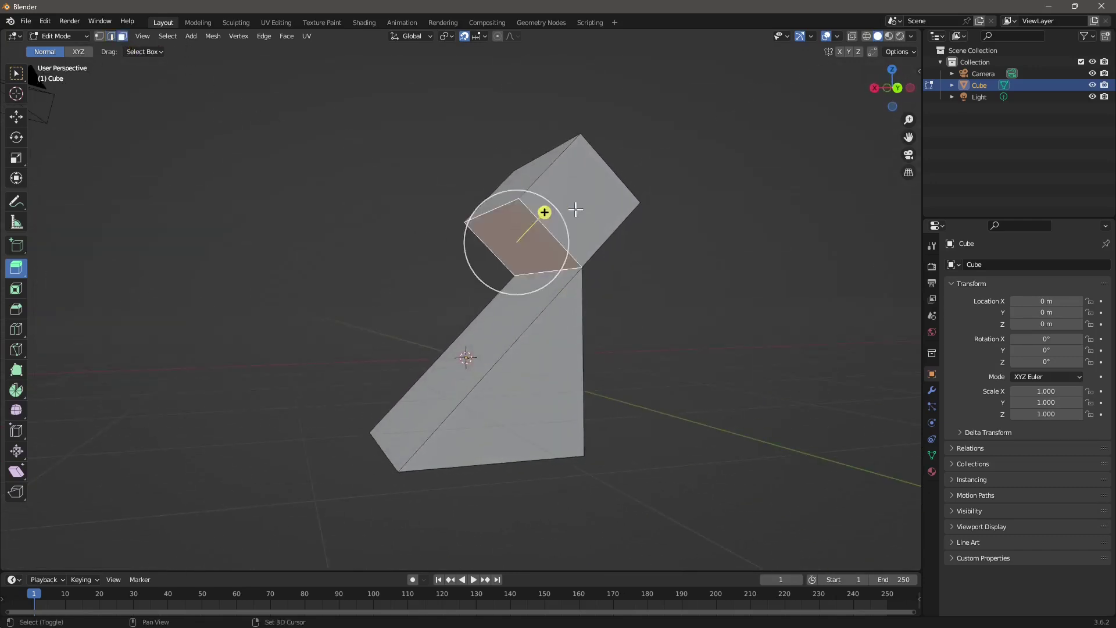
{"action": "left_click", "coordinate": [578, 209], "text": "shift"}
{"action": "middle_click_drag", "start_coordinate": [517, 173], "coordinate": [539, 237]}
{"action": "right_click", "coordinate": [539, 238]}
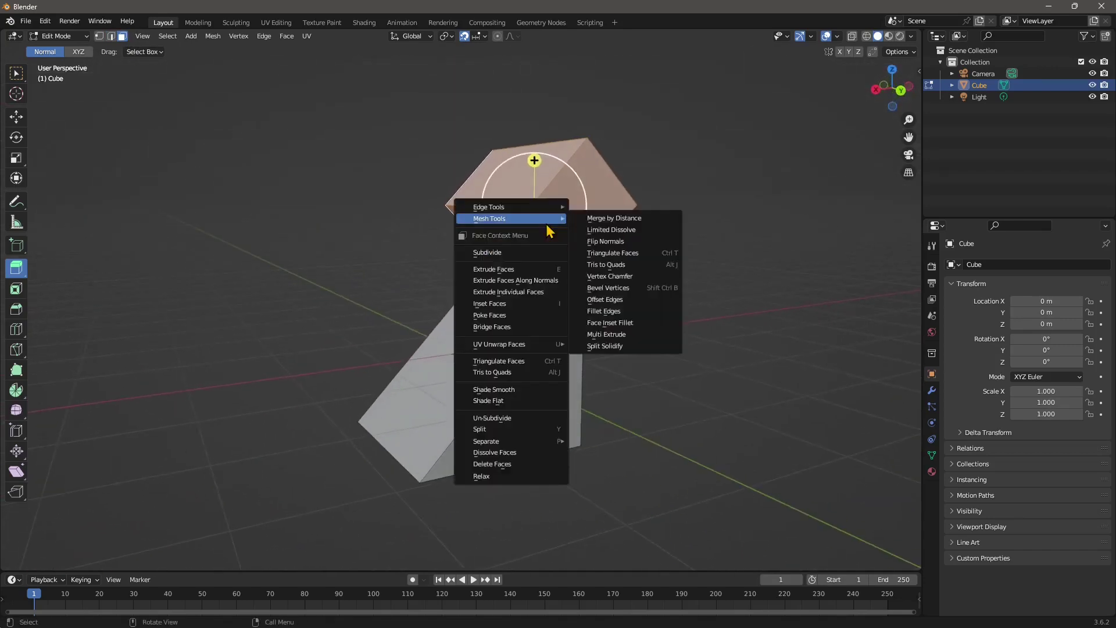
{"action": "mouse_move", "coordinate": [527, 441]}
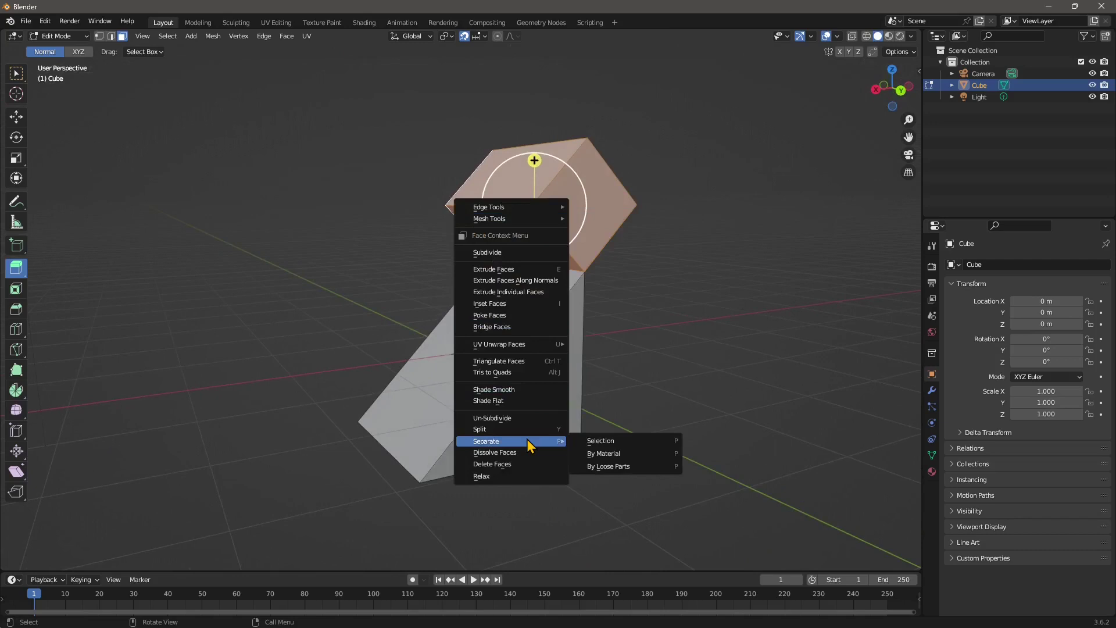
{"action": "left_click", "coordinate": [602, 443]}
Step: Switch to Object Mode and move the separated block -1 m along X, away from the wedge
{"action": "left_click", "coordinate": [68, 36]}
{"action": "left_click", "coordinate": [58, 46]}
{"action": "left_click", "coordinate": [561, 241]}
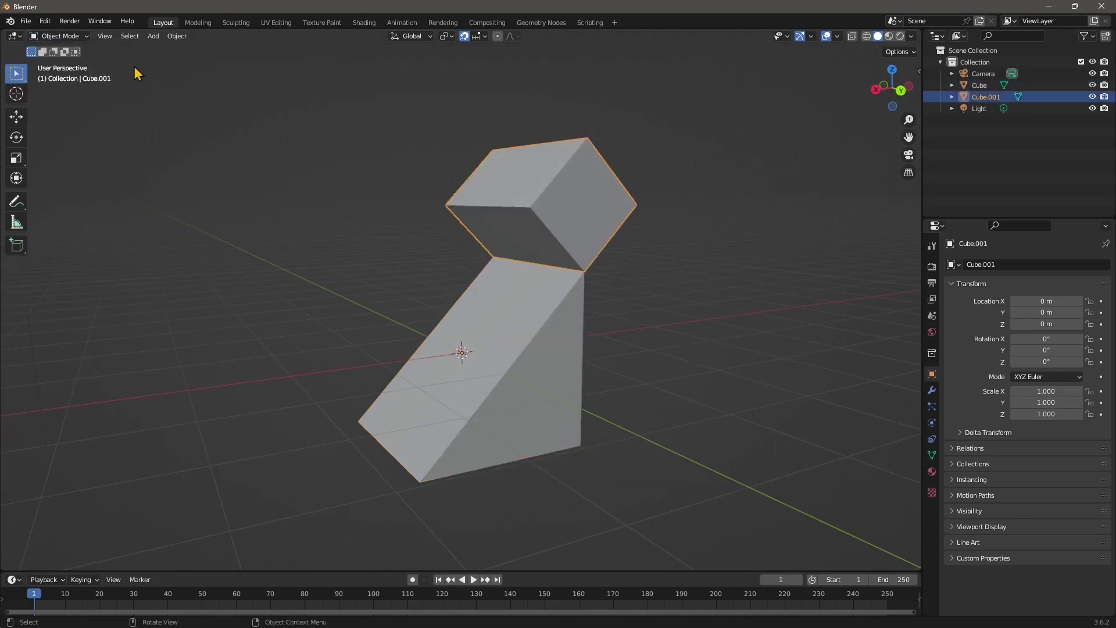
{"action": "left_click", "coordinate": [22, 118]}
{"action": "left_click_drag", "start_coordinate": [414, 352], "coordinate": [663, 344]}
{"action": "middle_click_drag", "start_coordinate": [663, 344], "coordinate": [625, 225]}
{"action": "left_click", "coordinate": [625, 225]}
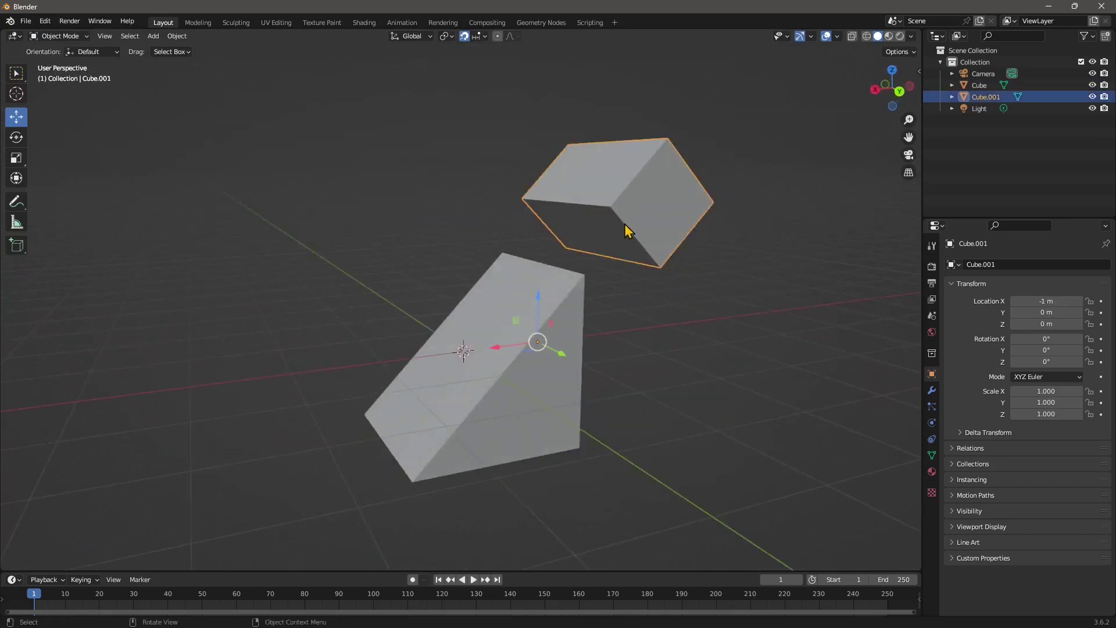
Step: Open the separated block in Edit Mode and select its non-manifold edges by trait
{"action": "left_click", "coordinate": [122, 37]}
{"action": "left_click", "coordinate": [58, 37]}
{"action": "left_click", "coordinate": [64, 60]}
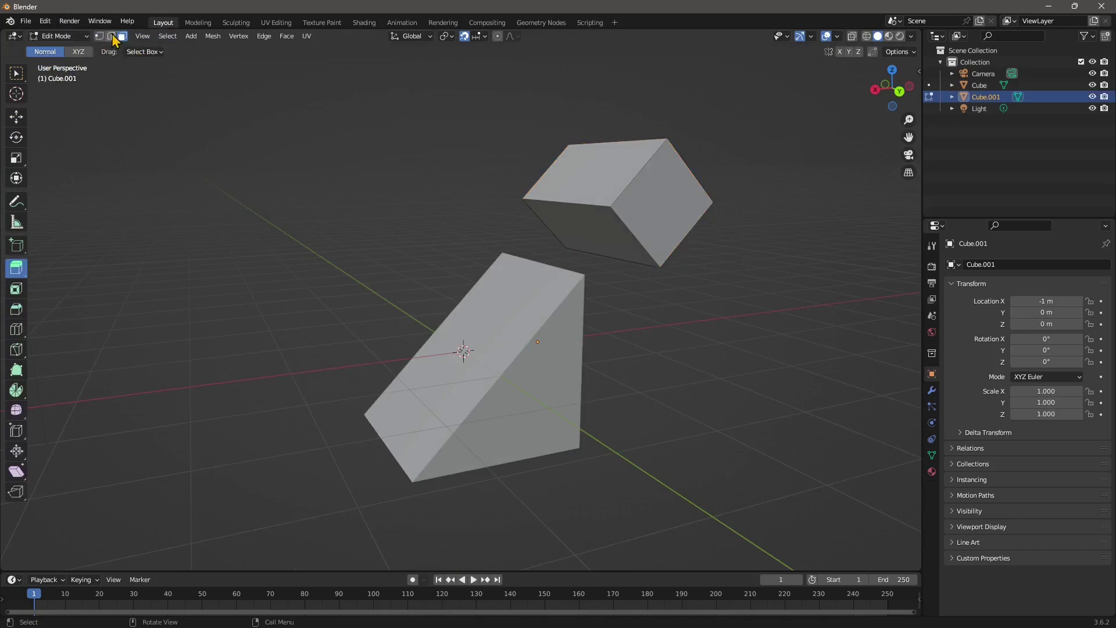
{"action": "left_click", "coordinate": [174, 39]}
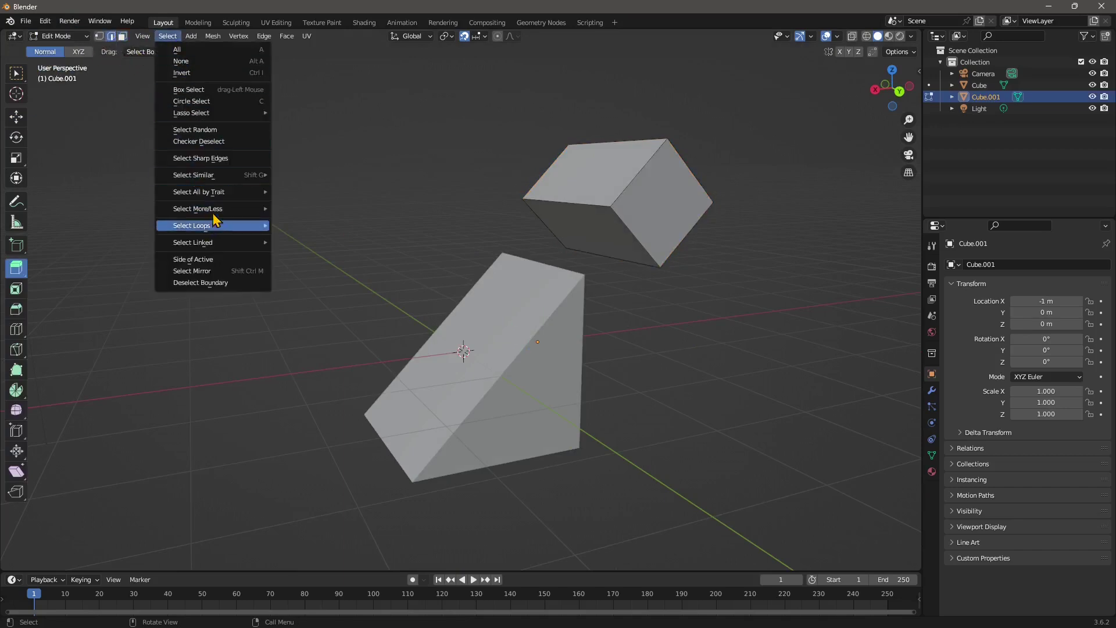
{"action": "mouse_move", "coordinate": [224, 192]}
{"action": "left_click", "coordinate": [312, 192]}
{"action": "middle_click_drag", "start_coordinate": [533, 319], "coordinate": [715, 372]}
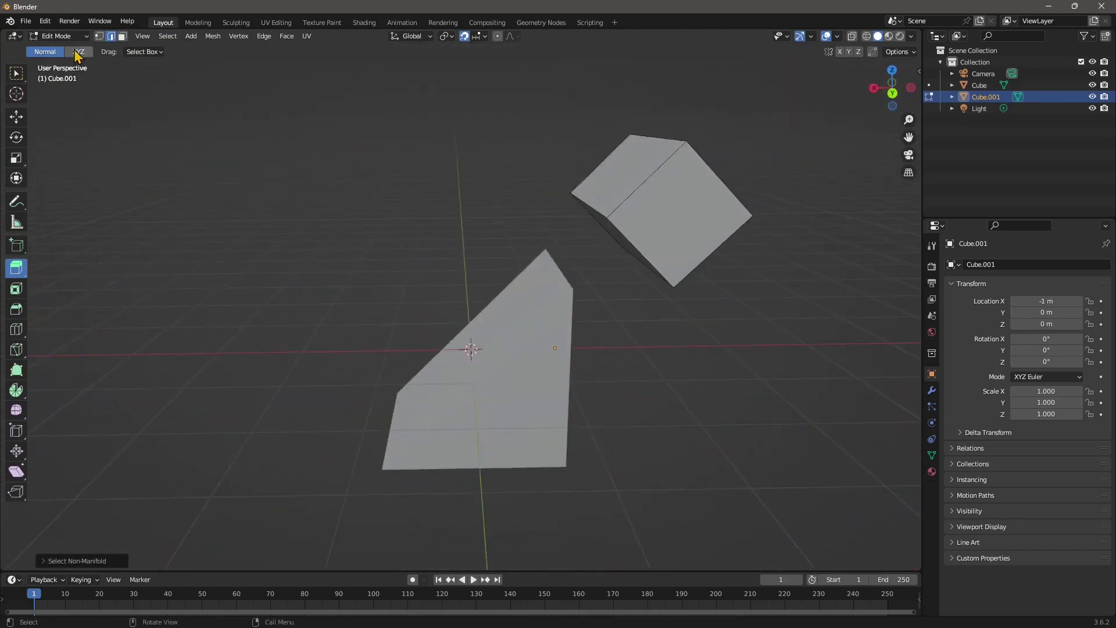
Step: Return to Object Mode, select the wedge and turn on X-ray display to see inside it
{"action": "left_click", "coordinate": [75, 38]}
{"action": "left_click", "coordinate": [58, 35]}
{"action": "left_click", "coordinate": [503, 371]}
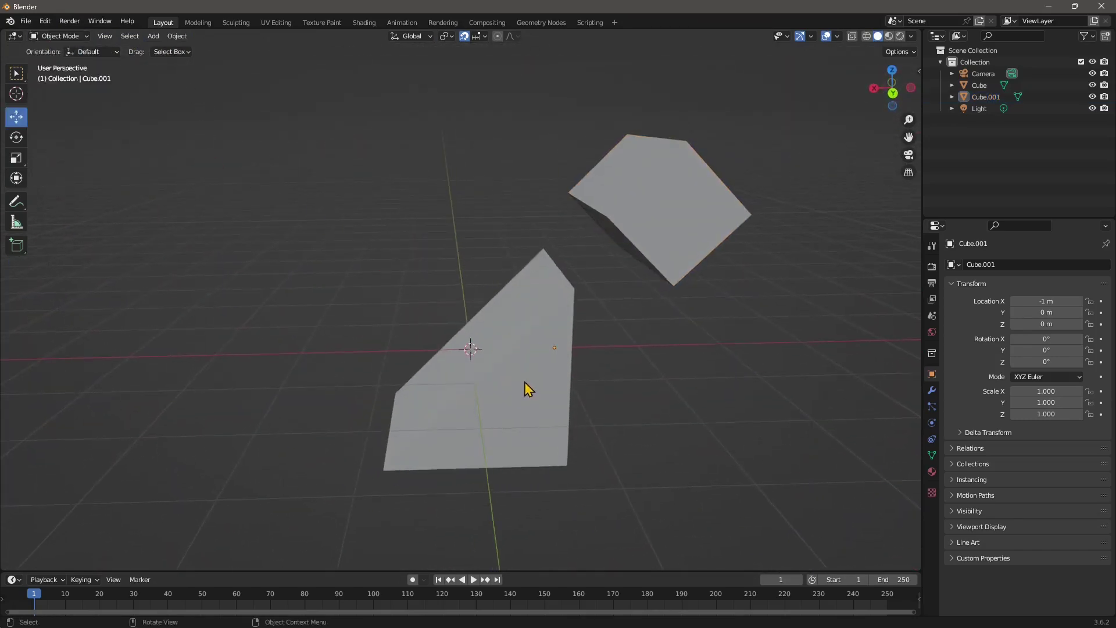
{"action": "scroll", "coordinate": [539, 448], "scroll_direction": "up", "scroll_amount": 2}
{"action": "middle_click_drag", "start_coordinate": [539, 448], "coordinate": [562, 371]}
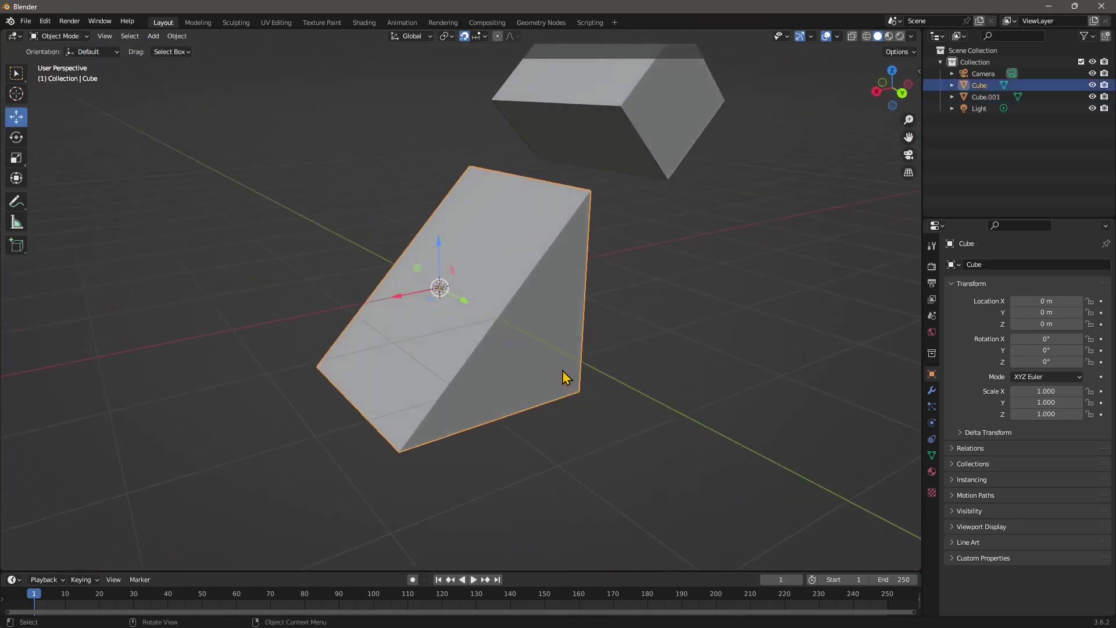
{"action": "left_click", "coordinate": [853, 39]}
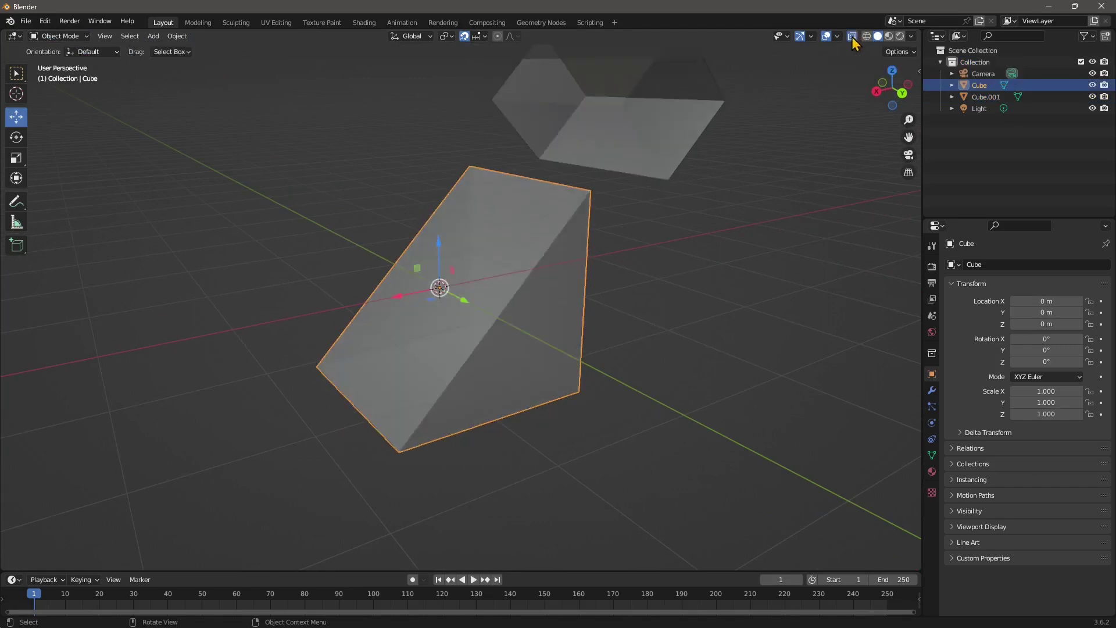
{"action": "left_click", "coordinate": [644, 398]}
{"action": "middle_click_drag", "start_coordinate": [644, 399], "coordinate": [552, 400]}
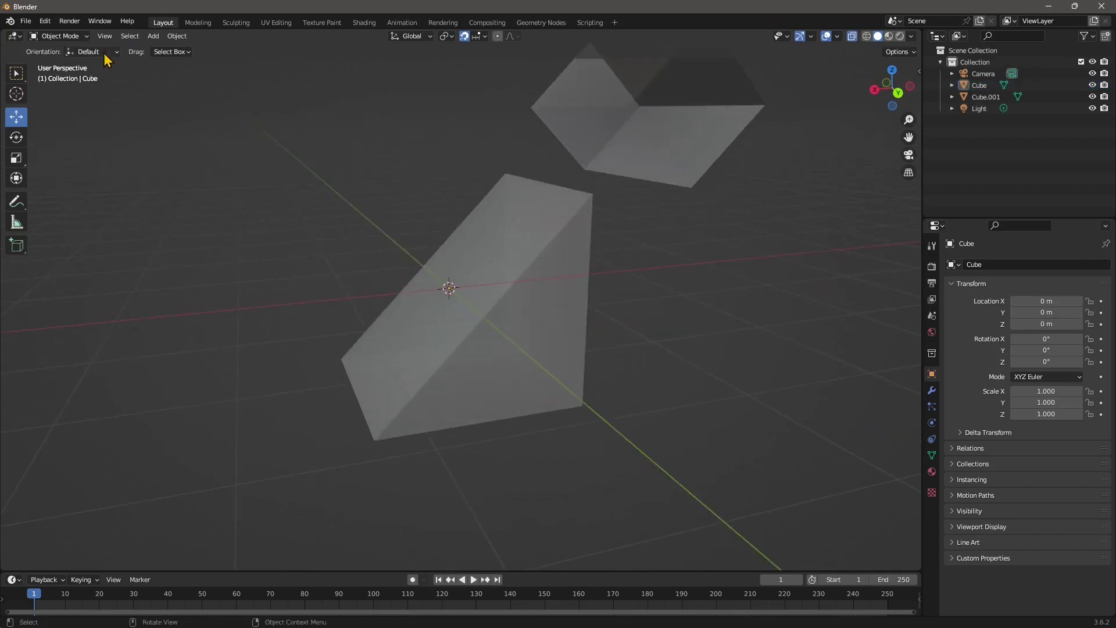
Step: In Edit Mode, extrude the wedge's lower rear edge into its interior to create an internal face
{"action": "left_click", "coordinate": [58, 36]}
{"action": "left_click", "coordinate": [61, 60]}
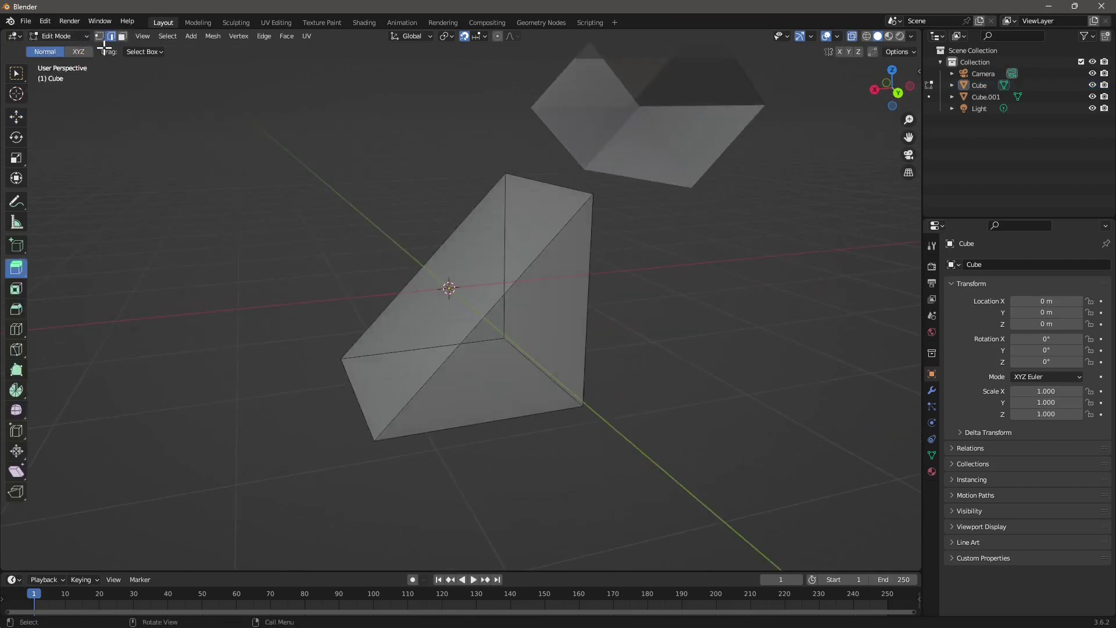
{"action": "middle_click_drag", "start_coordinate": [476, 300], "coordinate": [523, 416]}
{"action": "middle_click_drag", "start_coordinate": [613, 398], "coordinate": [599, 419]}
{"action": "left_click_drag", "start_coordinate": [599, 421], "coordinate": [454, 349]}
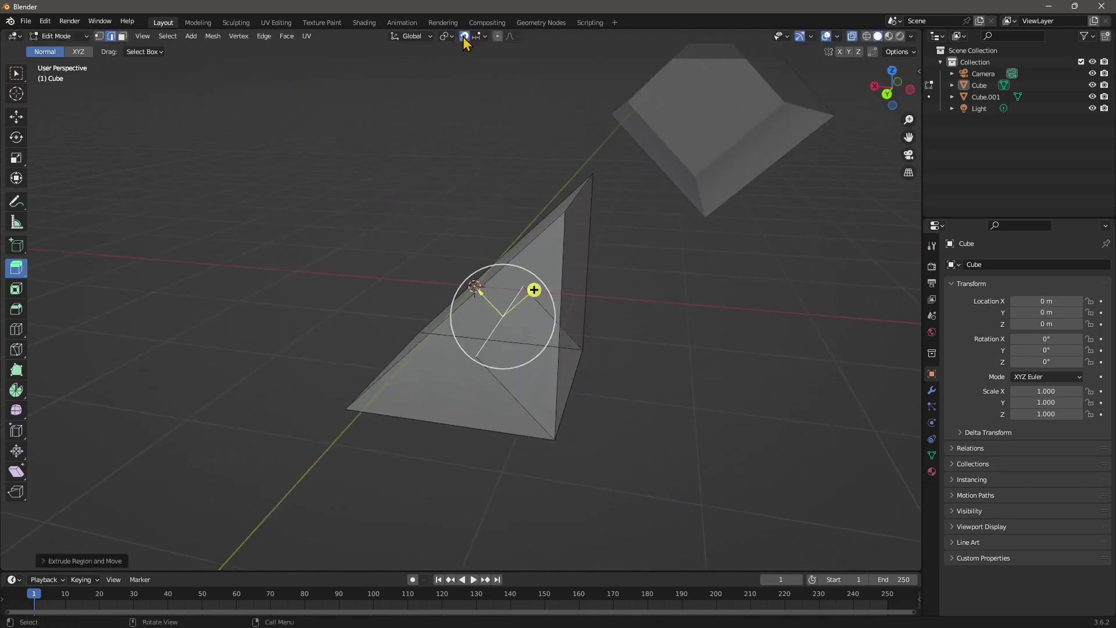
{"action": "middle_click_drag", "start_coordinate": [387, 410], "coordinate": [575, 383]}
Step: With snapping off, scale the extruded edge inside the wedge
{"action": "left_click", "coordinate": [16, 158]}
{"action": "left_click_drag", "start_coordinate": [461, 305], "coordinate": [443, 311]}
{"action": "middle_click_drag", "start_coordinate": [443, 312], "coordinate": [692, 406]}
{"action": "middle_click_drag", "start_coordinate": [667, 407], "coordinate": [672, 405]}
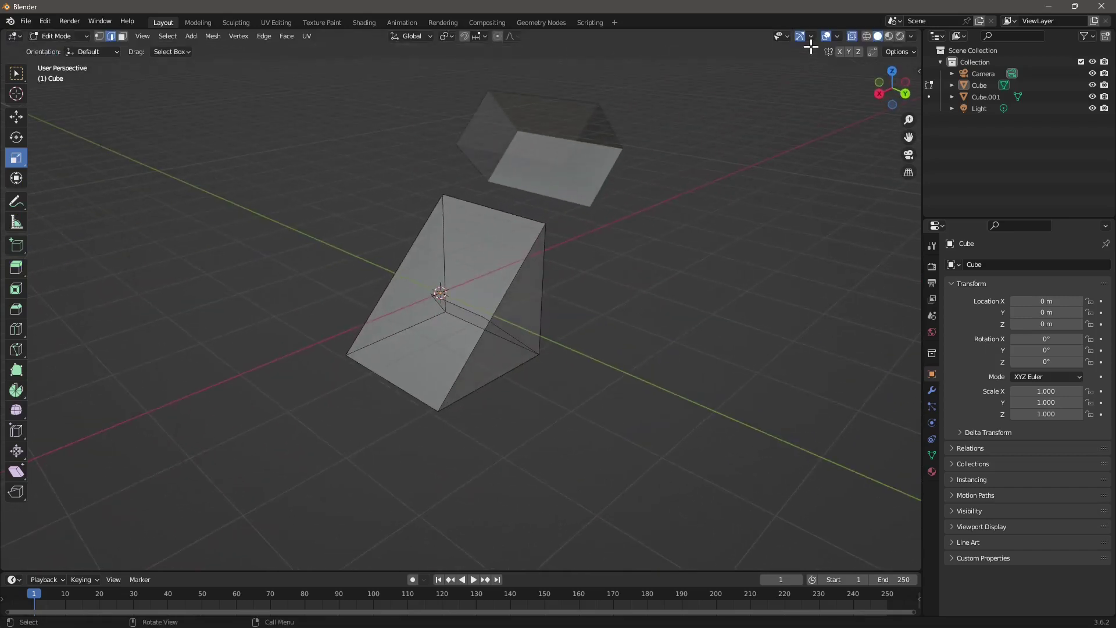
Step: Turn off X-ray display and view the wedge from outside with its internal face hidden
{"action": "left_click", "coordinate": [853, 37]}
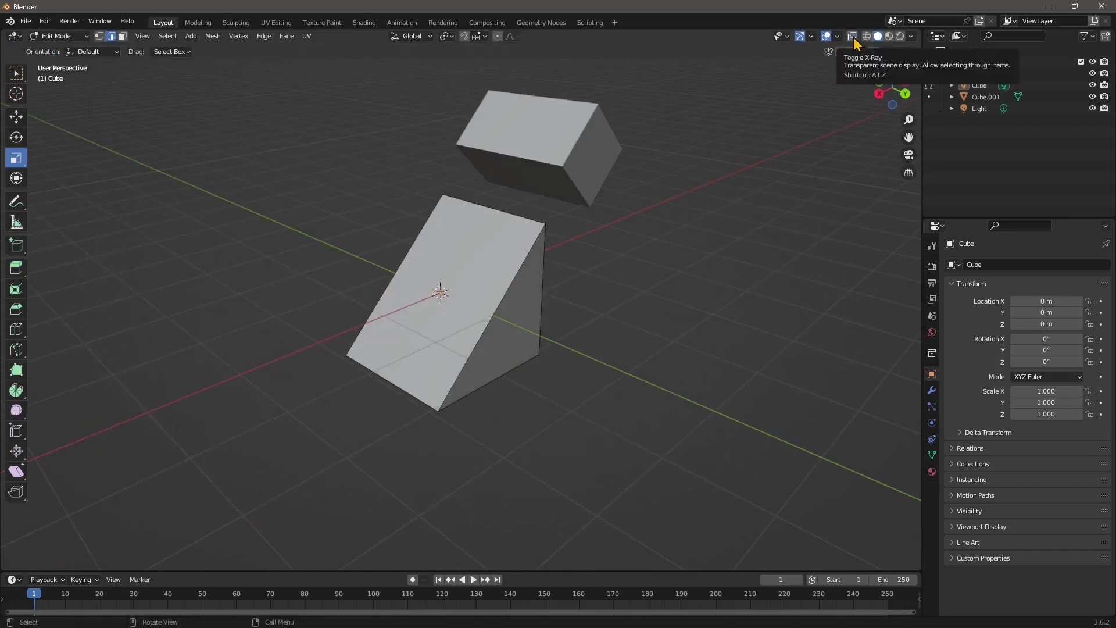
{"action": "middle_click_drag", "start_coordinate": [535, 367], "coordinate": [464, 339]}
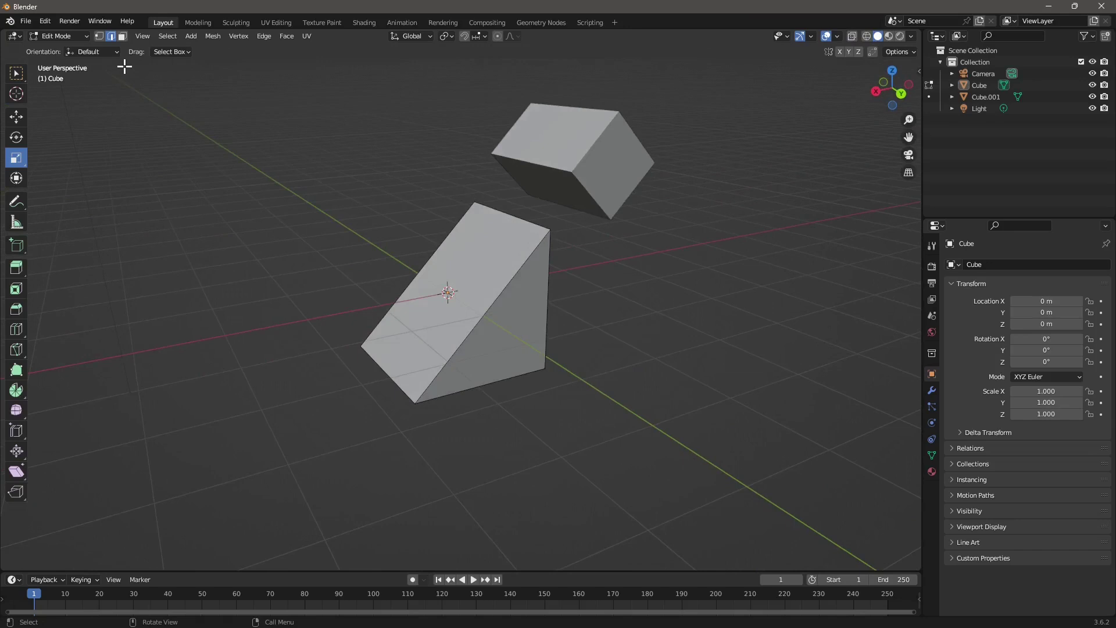
{"action": "scroll", "coordinate": [581, 170], "scroll_direction": "up", "scroll_amount": 1}
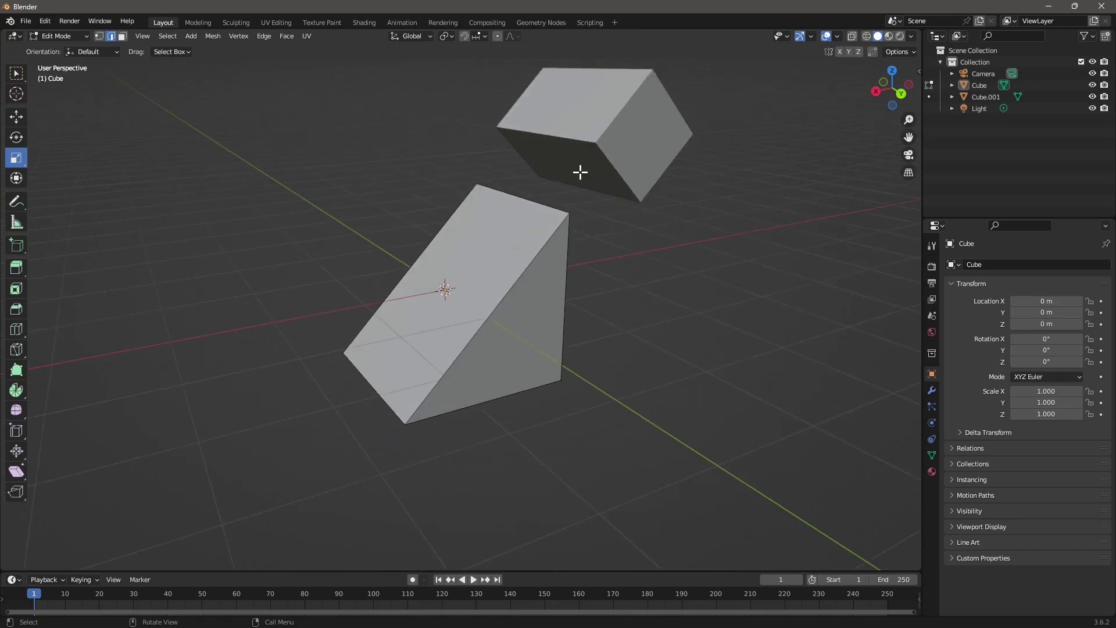
Step: Select all non-manifold geometry on the wedge and inspect the highlighted edges from another angle
{"action": "middle_click_drag", "start_coordinate": [527, 214], "coordinate": [326, 142]}
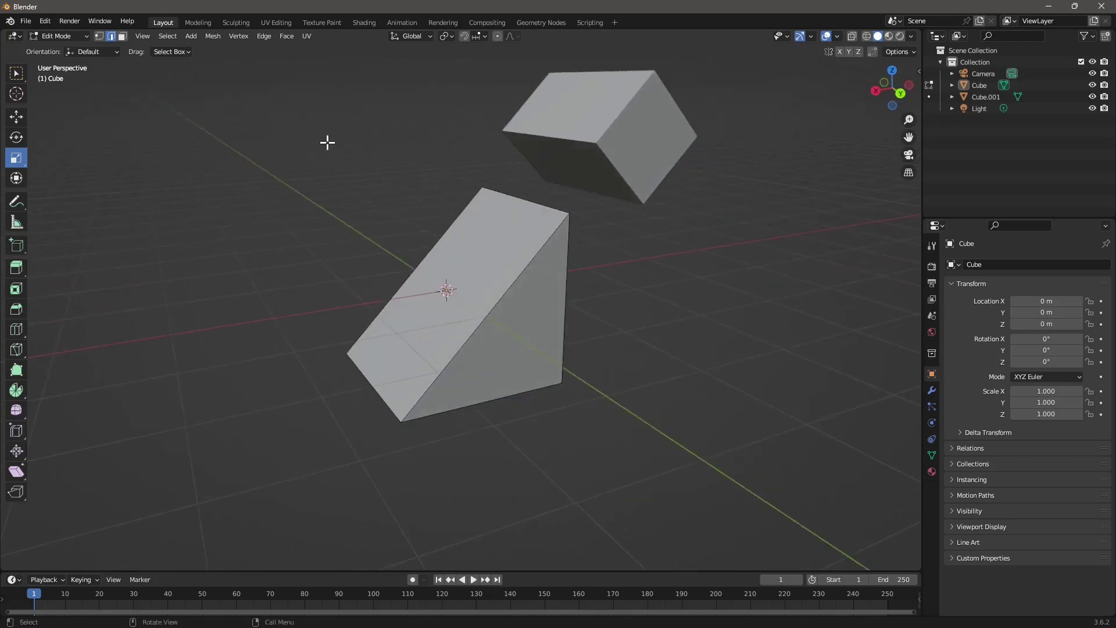
{"action": "left_click", "coordinate": [167, 37]}
{"action": "mouse_move", "coordinate": [210, 195]}
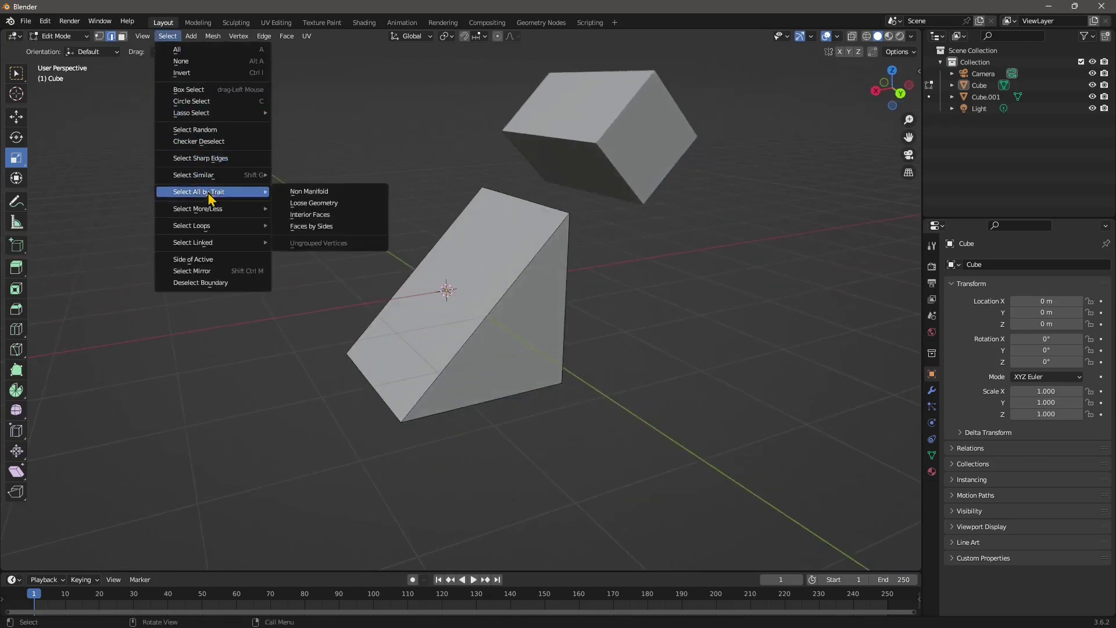
{"action": "left_click", "coordinate": [327, 193]}
{"action": "middle_click_drag", "start_coordinate": [328, 198], "coordinate": [501, 332]}
{"action": "mouse_move", "coordinate": [418, 329]}
{"action": "middle_mouse_down"}
{"action": "mouse_move", "coordinate": [174, 381]}
{"action": "mouse_move", "coordinate": [231, 399]}
{"action": "mouse_move", "coordinate": [356, 399]}
{"action": "mouse_move", "coordinate": [473, 299]}
{"action": "mouse_move", "coordinate": [372, 323]}
{"action": "mouse_move", "coordinate": [398, 337]}
{"action": "middle_mouse_up"}
Step: In vertex select mode, select the wedge's lower rear corner vertex, shift it slightly with the Move tool and deselect it
{"action": "left_click", "coordinate": [99, 36]}
{"action": "left_click_drag", "start_coordinate": [524, 315], "coordinate": [657, 357]}
{"action": "key", "text": "shift+space"}
{"action": "key", "text": "g"}
{"action": "middle_click_drag", "start_coordinate": [657, 357], "coordinate": [637, 401]}
{"action": "left_click_drag", "start_coordinate": [610, 393], "coordinate": [588, 401]}
{"action": "middle_click_drag", "start_coordinate": [588, 401], "coordinate": [629, 237]}
{"action": "left_click", "coordinate": [565, 428]}
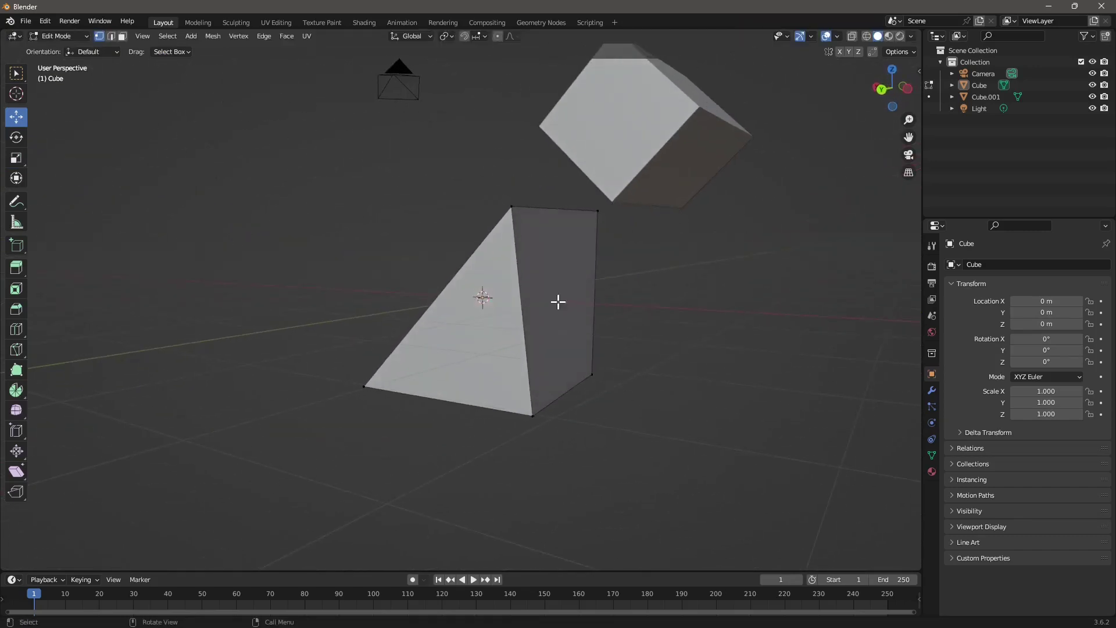
Step: With X-ray display on, select the internal face inside the wedge in face select mode and delete it
{"action": "middle_click_drag", "start_coordinate": [504, 369], "coordinate": [615, 337]}
{"action": "left_click", "coordinate": [122, 36]}
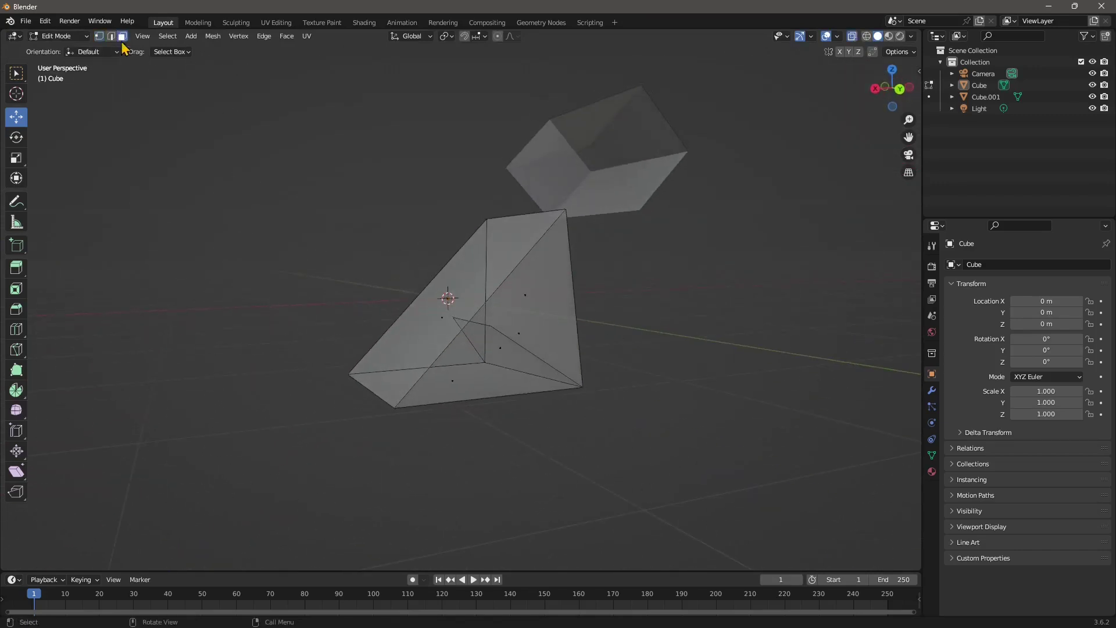
{"action": "left_click", "coordinate": [497, 348]}
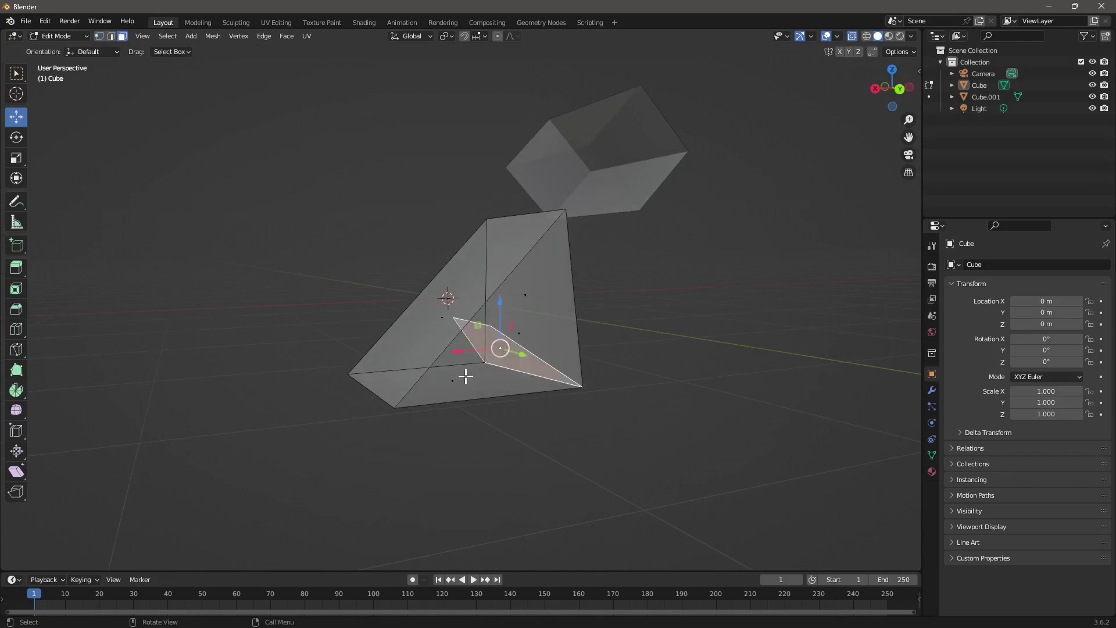
{"action": "right_click", "coordinate": [489, 337]}
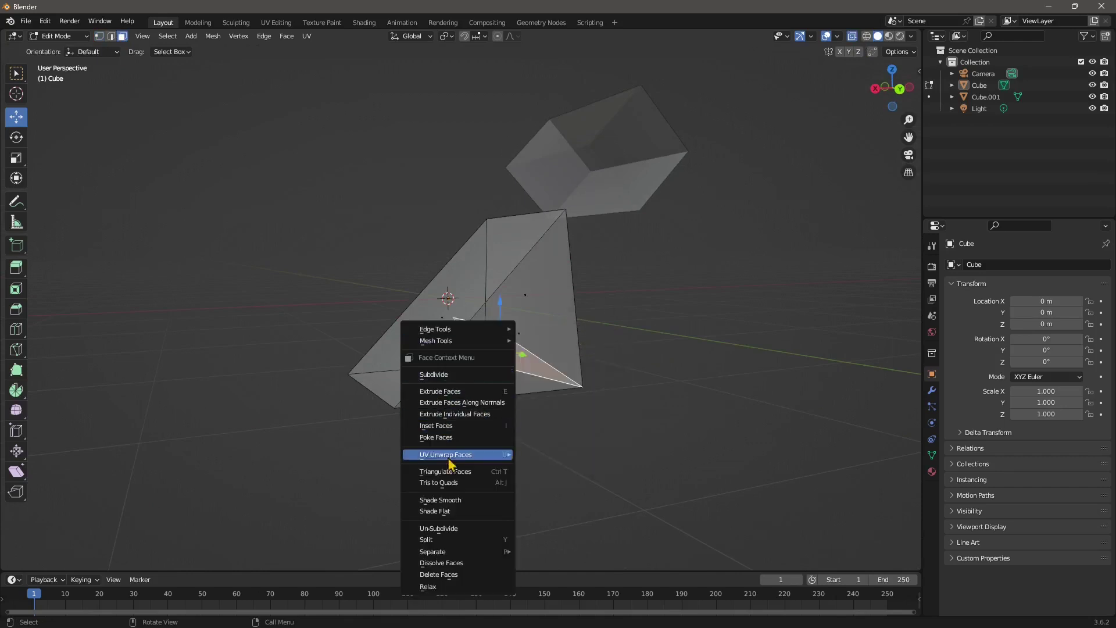
{"action": "left_click", "coordinate": [451, 574]}
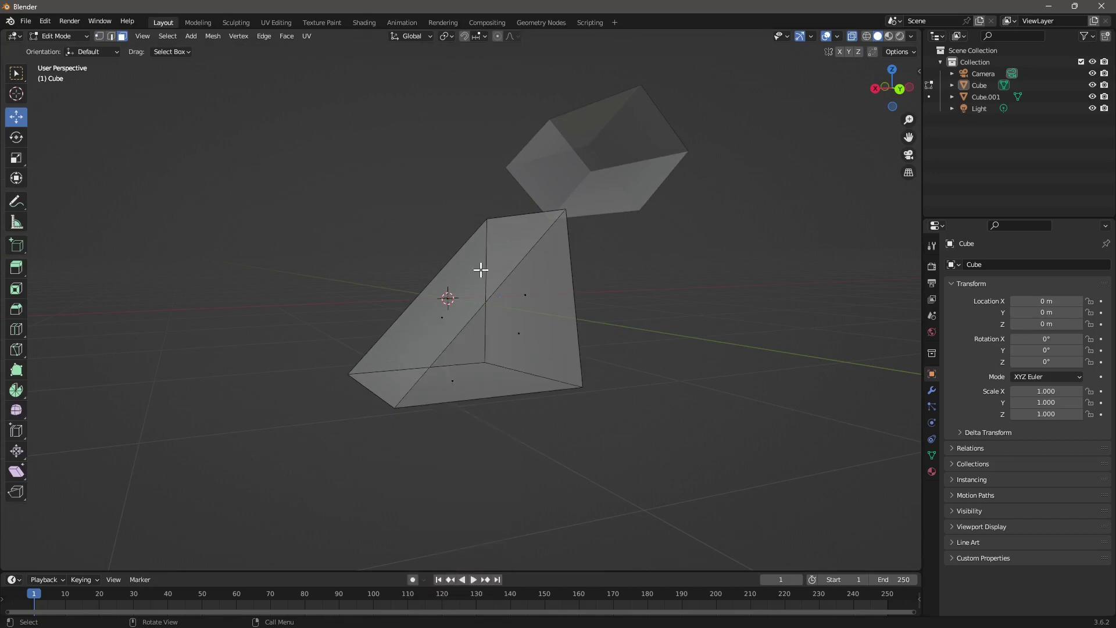
Step: In edge select mode, run the non-manifold selection on the wedge again to check the repaired mesh
{"action": "left_click", "coordinate": [58, 38]}
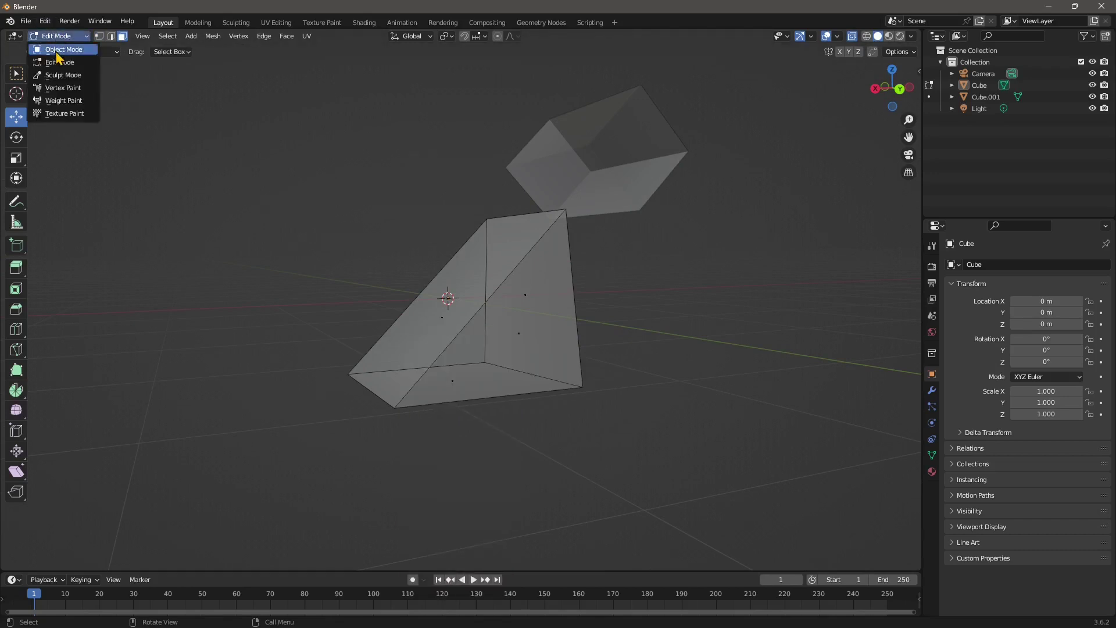
{"action": "left_click", "coordinate": [111, 36]}
{"action": "middle_click_drag", "start_coordinate": [271, 246], "coordinate": [406, 258]}
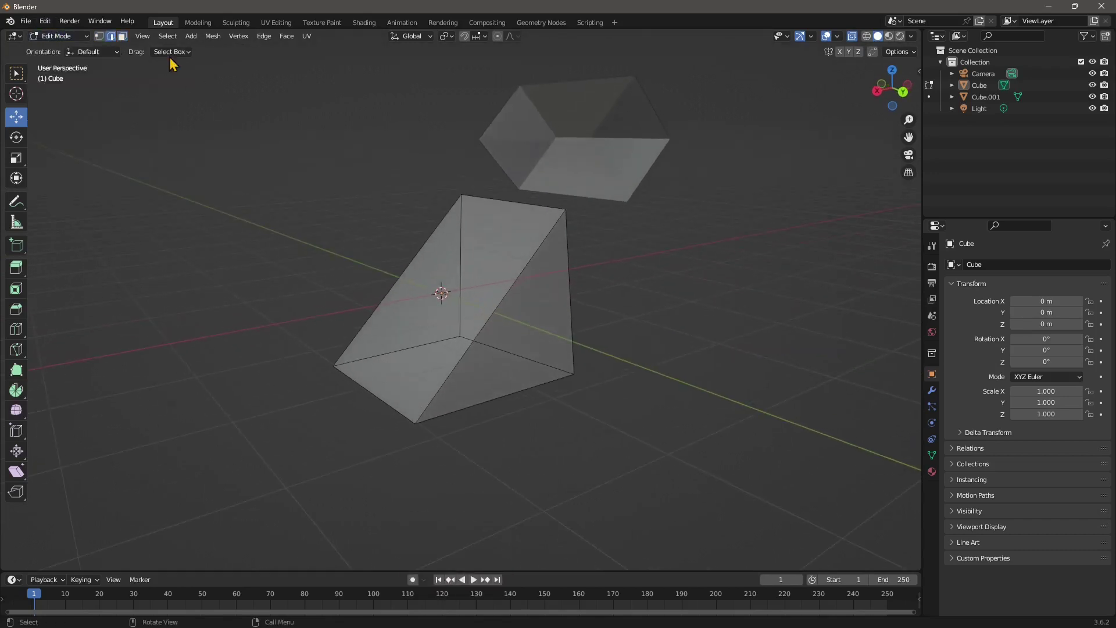
{"action": "left_click", "coordinate": [167, 36]}
{"action": "mouse_move", "coordinate": [225, 194]}
{"action": "left_click", "coordinate": [318, 189]}
{"action": "middle_click_drag", "start_coordinate": [567, 345], "coordinate": [554, 338]}
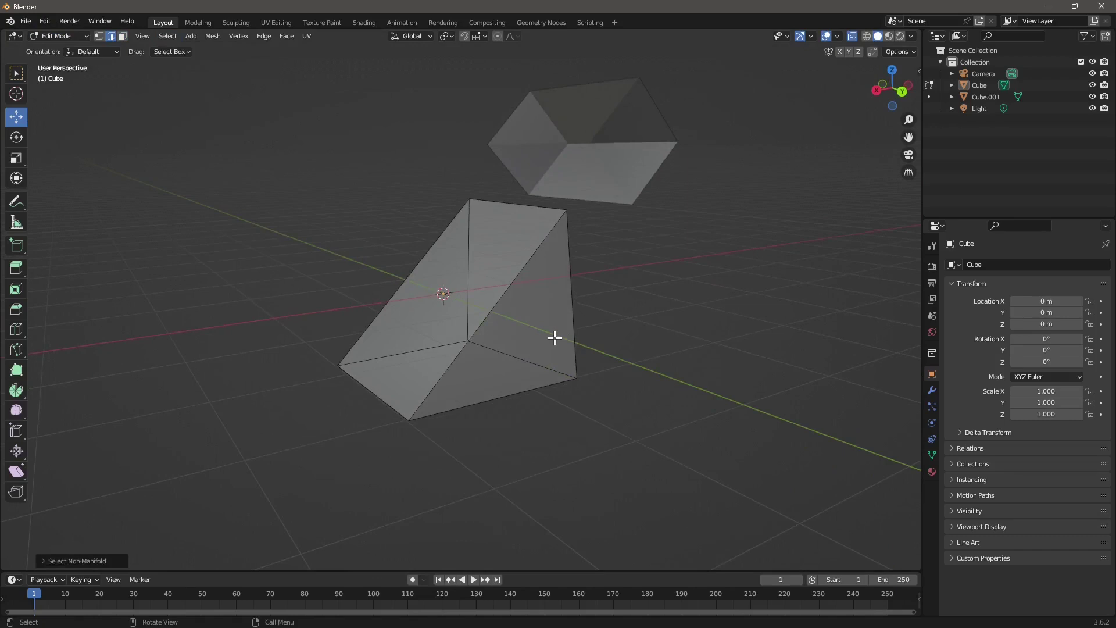